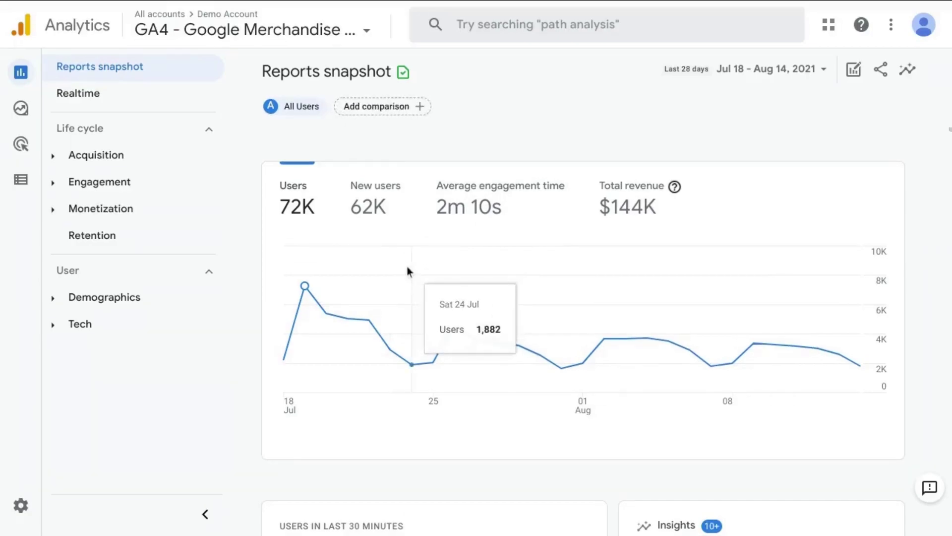
Step: Open Engagement's Pages and screens report and scroll to its table of 1,222 page titles
scroll(451, 293, "down", 10)
scroll(452, 292, "down", 15)
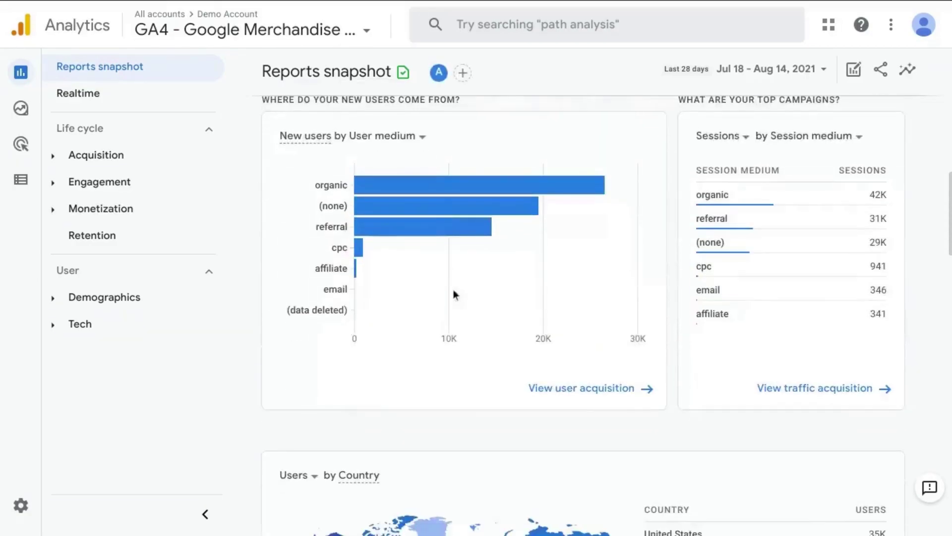
scroll(454, 289, "down", 10)
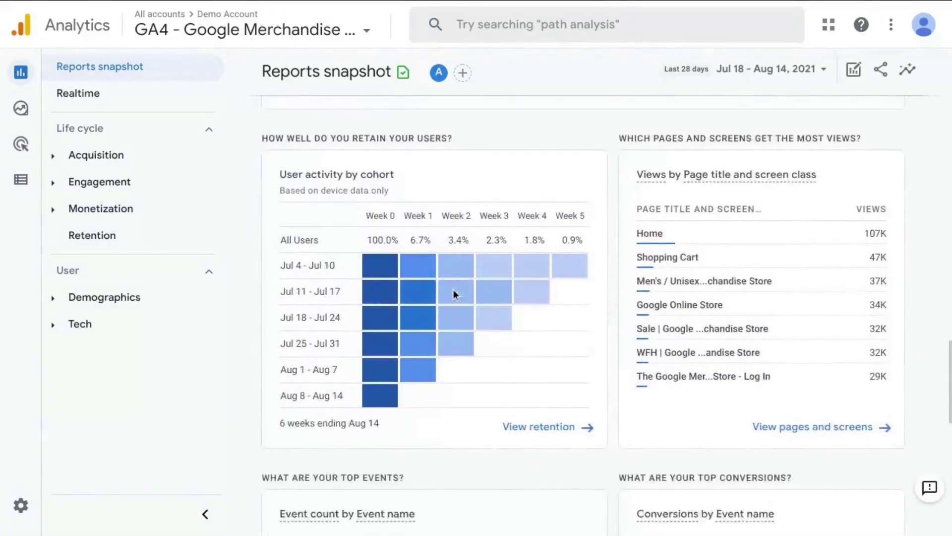
scroll(453, 290, "up", 20)
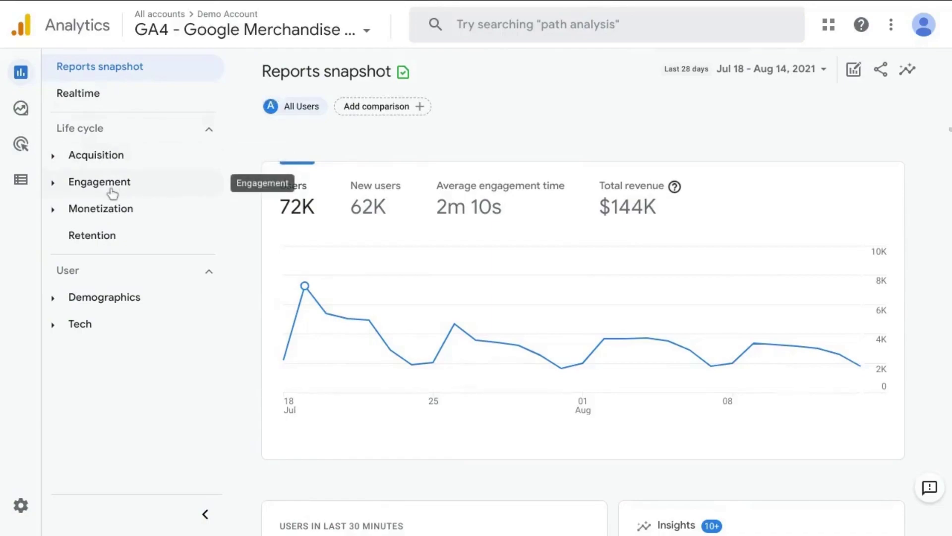
left_click(127, 191)
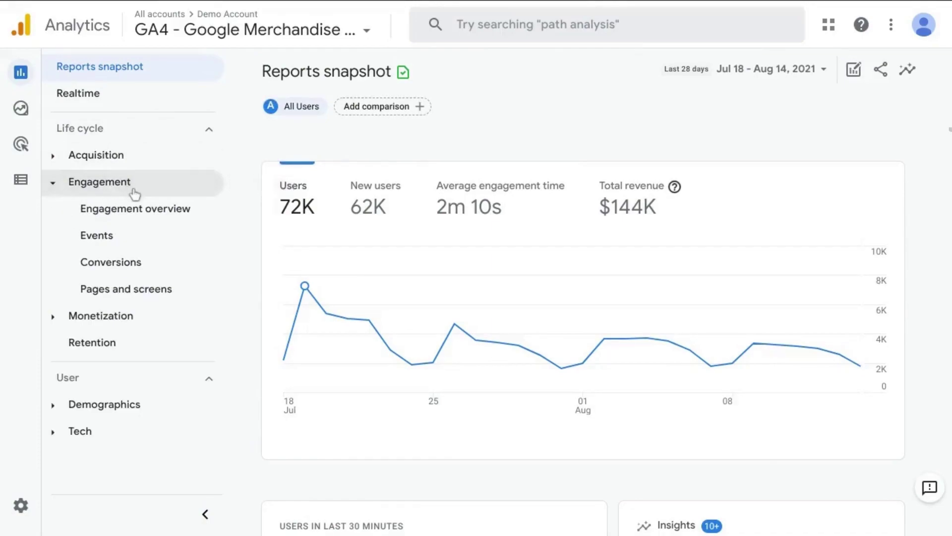
left_click(137, 292)
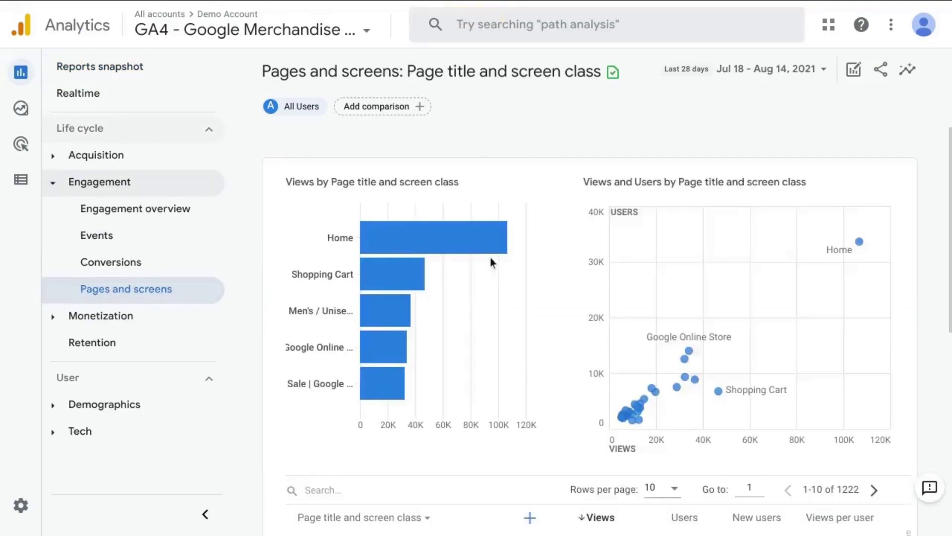
scroll(514, 304, "down", 6)
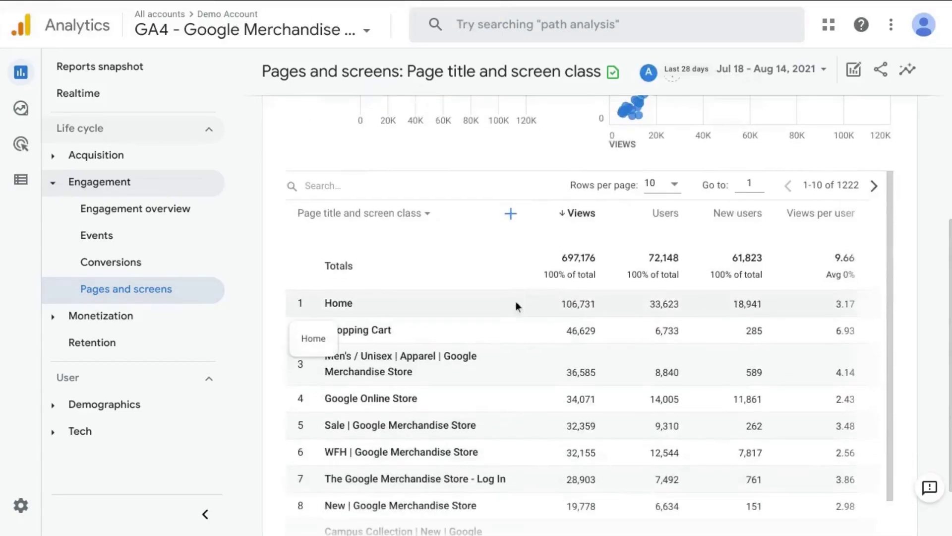
scroll(487, 270, "down", 1)
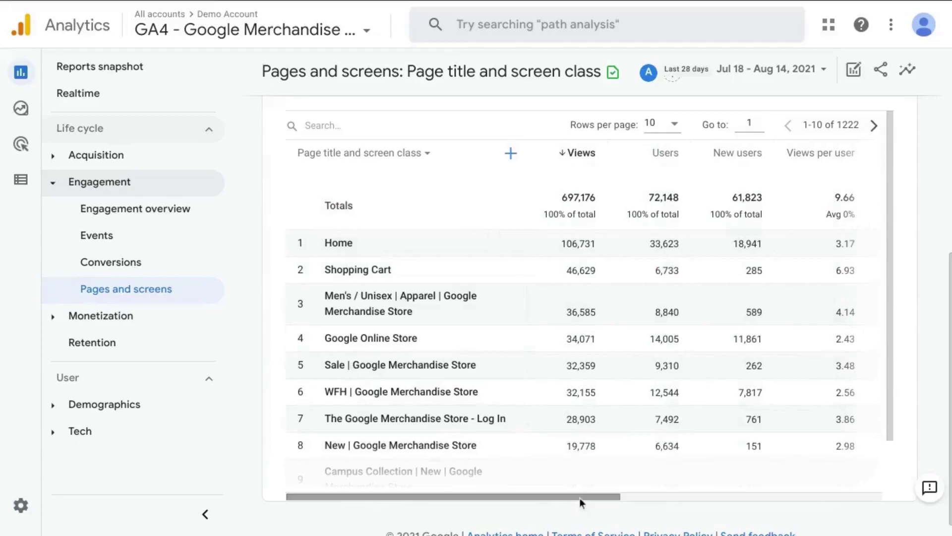
left_click_drag(580, 497, 878, 524)
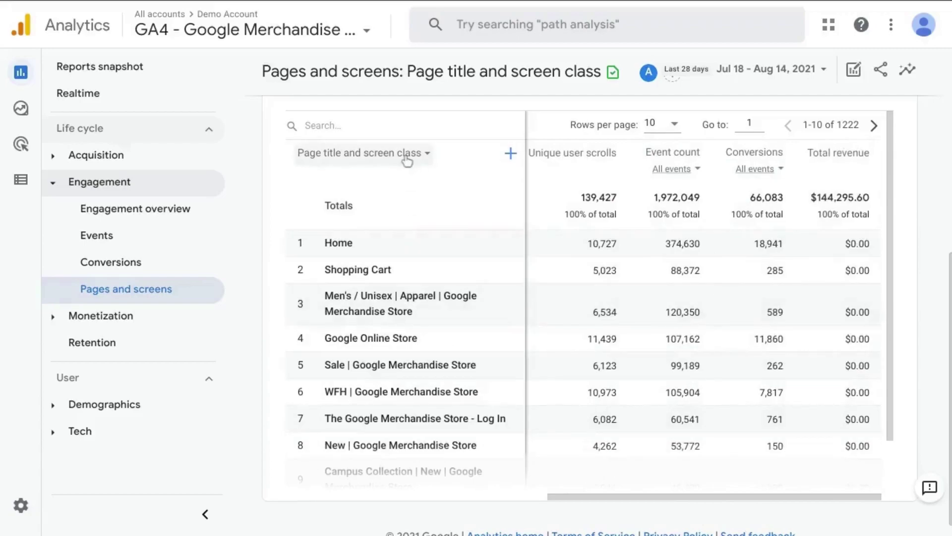
Step: Switch the table's primary dimension from Page title to 'Page path and screen class'
mouse_move(406, 161)
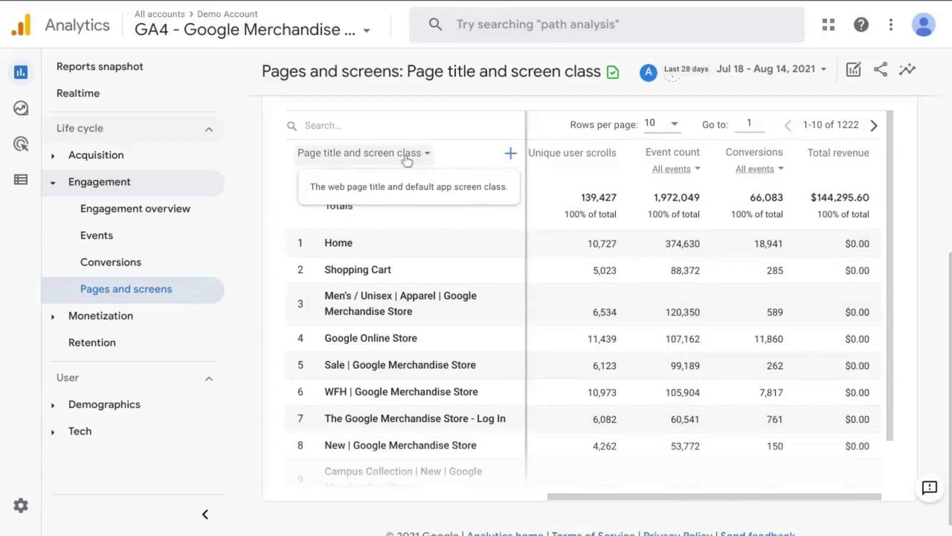
left_click(407, 158)
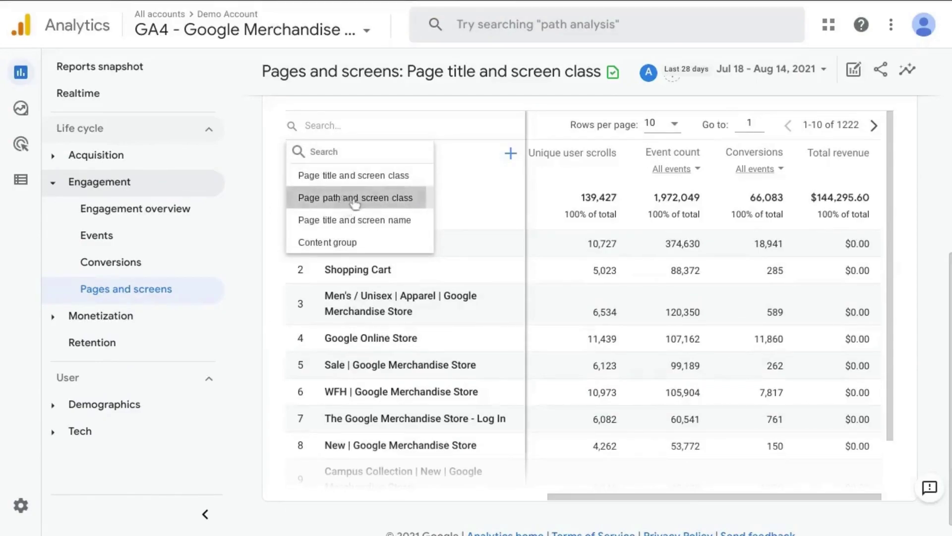
left_click(467, 206)
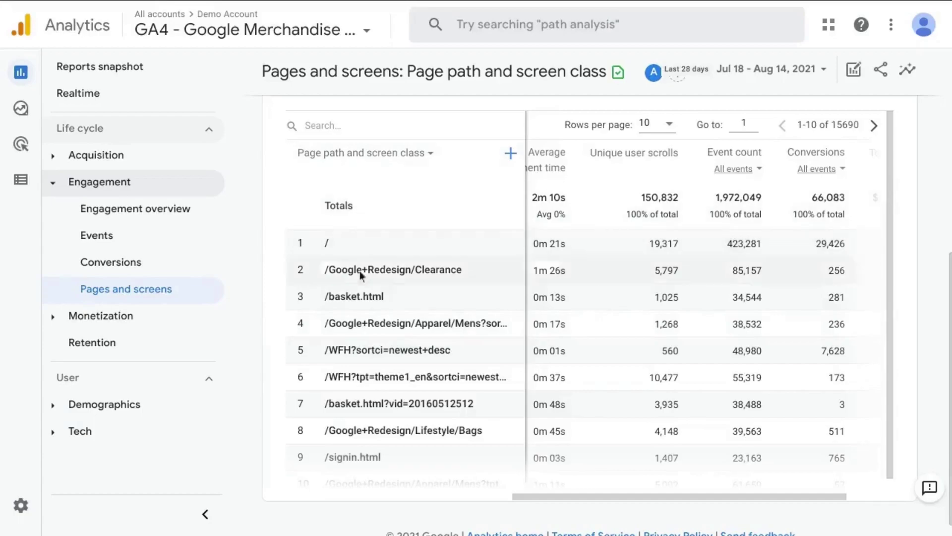
Step: Filter the Event count column from All events to session_start only
scroll(365, 350, "down", 1)
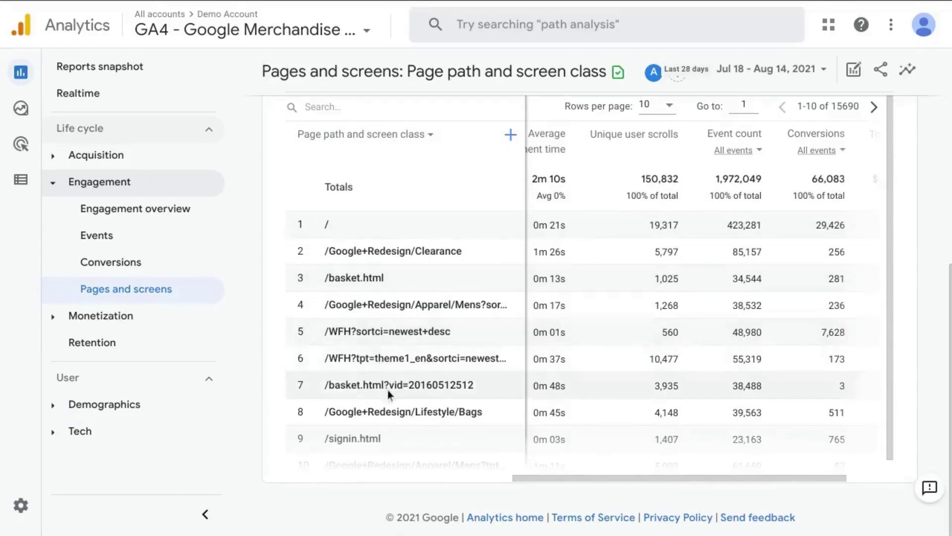
scroll(390, 390, "up", 3)
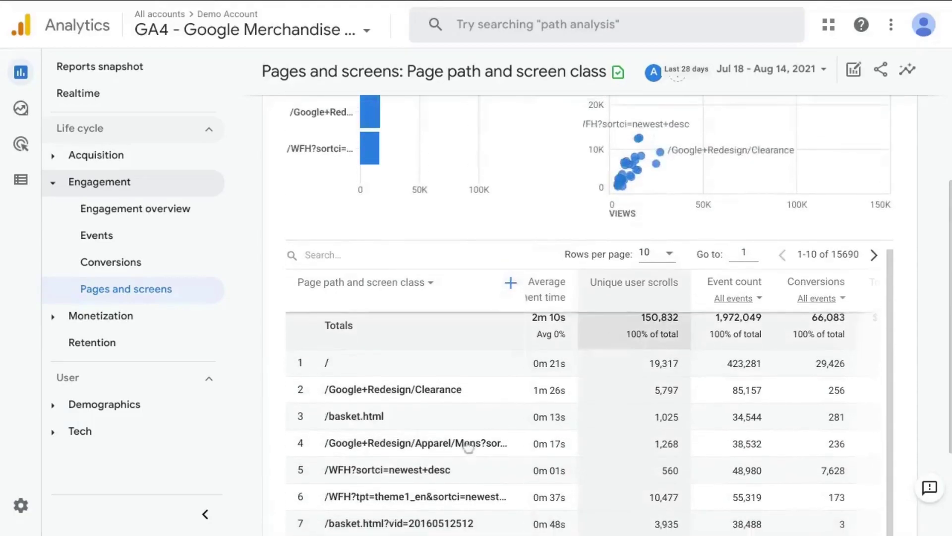
scroll(452, 437, "up", 3)
scroll(726, 366, "down", 5)
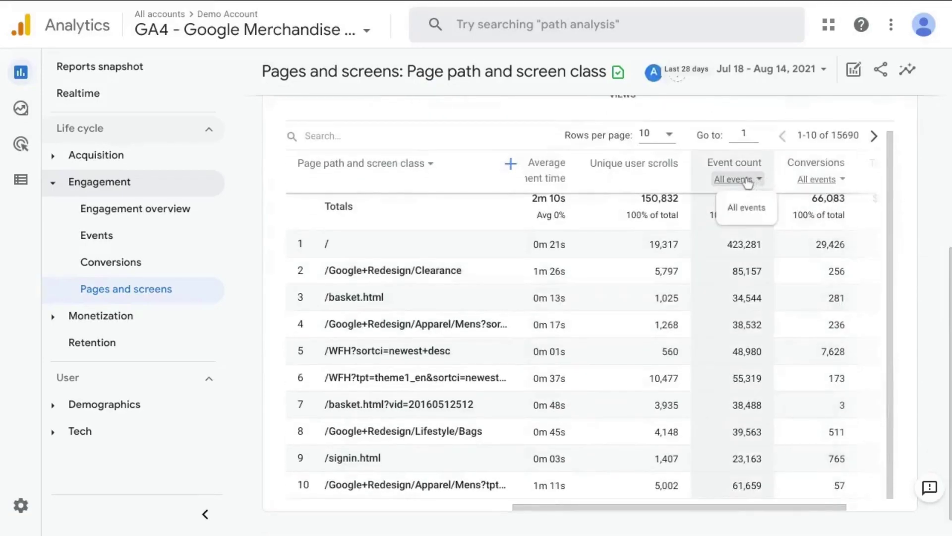
left_click(755, 181)
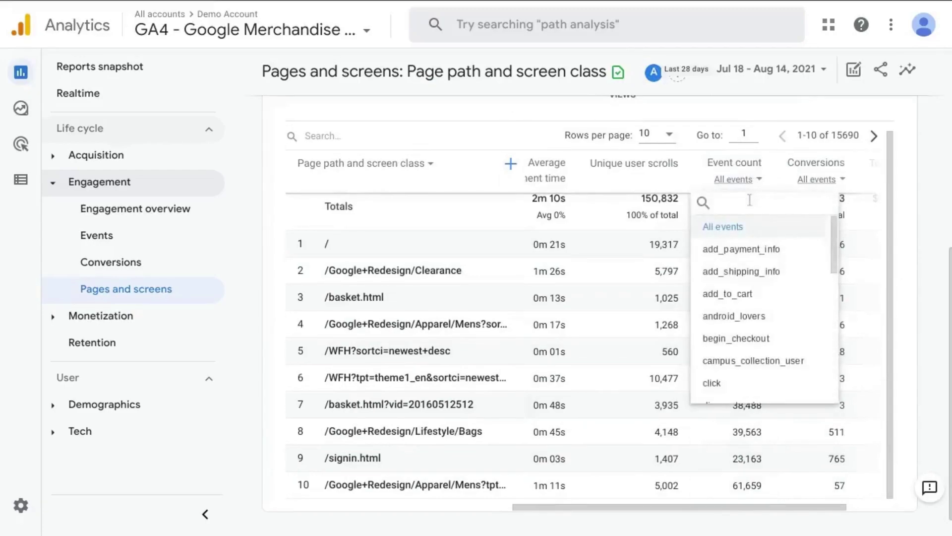
type("session")
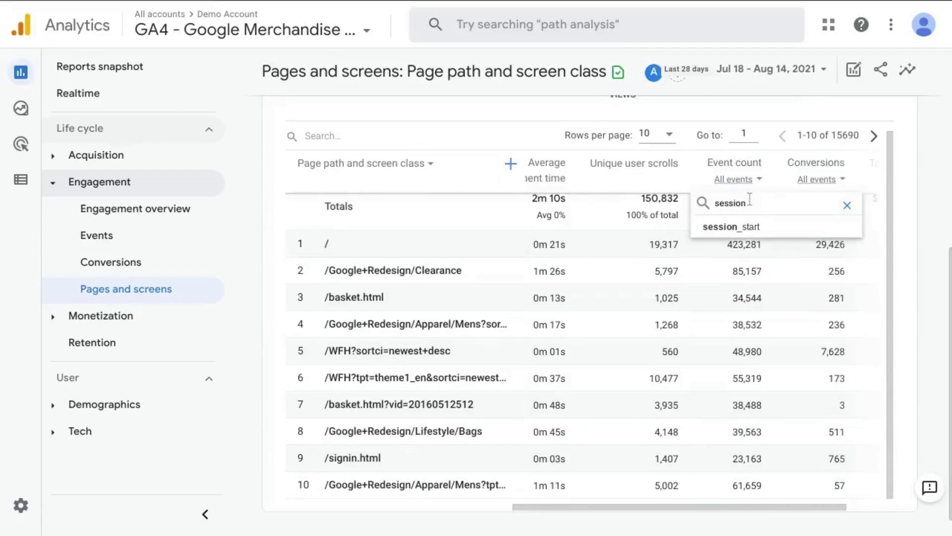
left_click(757, 229)
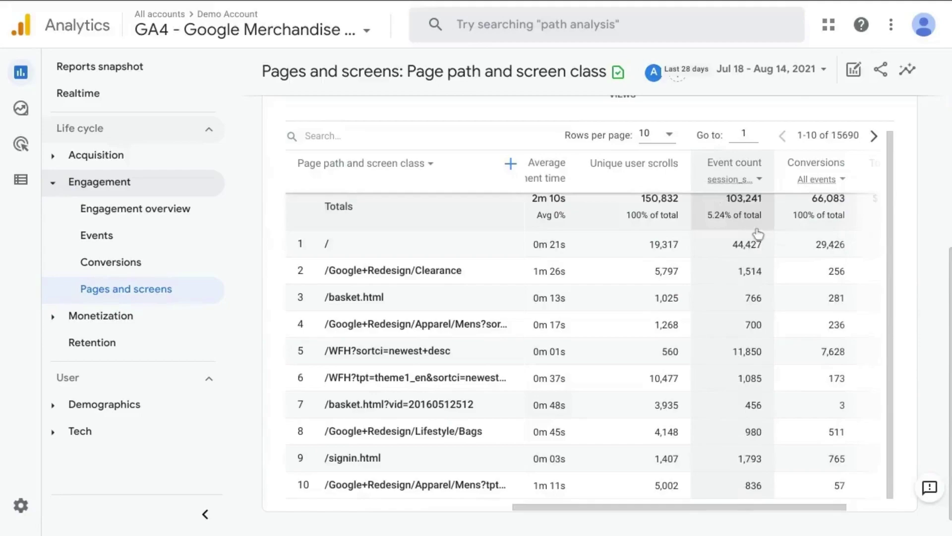
scroll(430, 323, "up", 1)
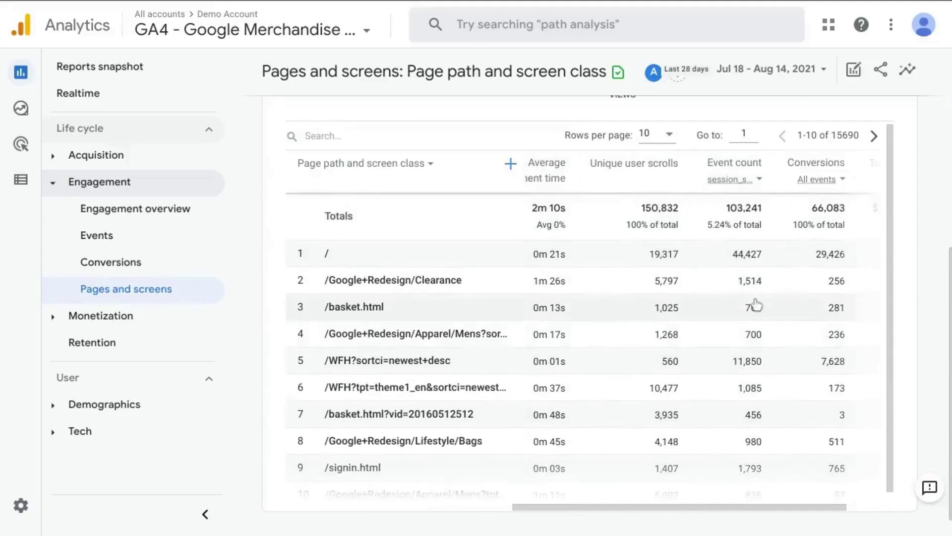
scroll(755, 304, "up", 3)
scroll(754, 342, "down", 2)
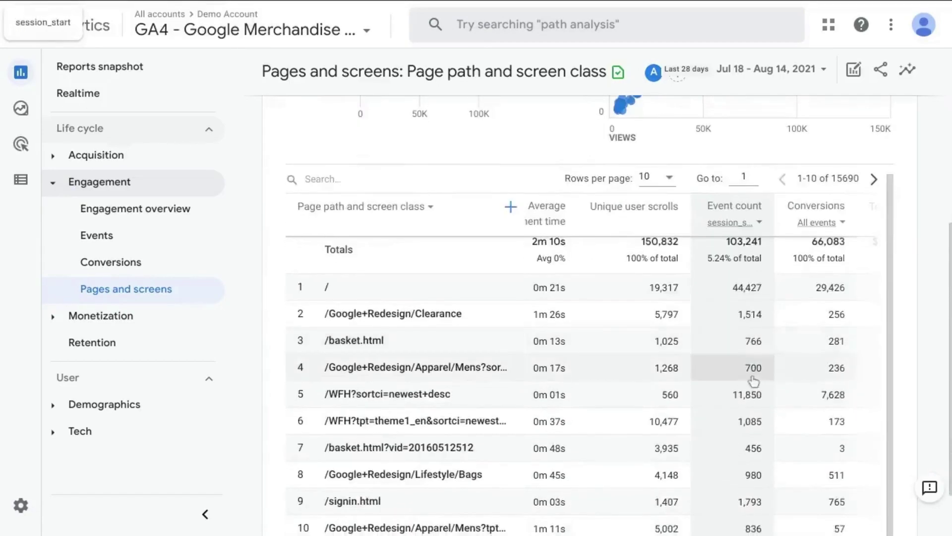
scroll(754, 381, "up", 1)
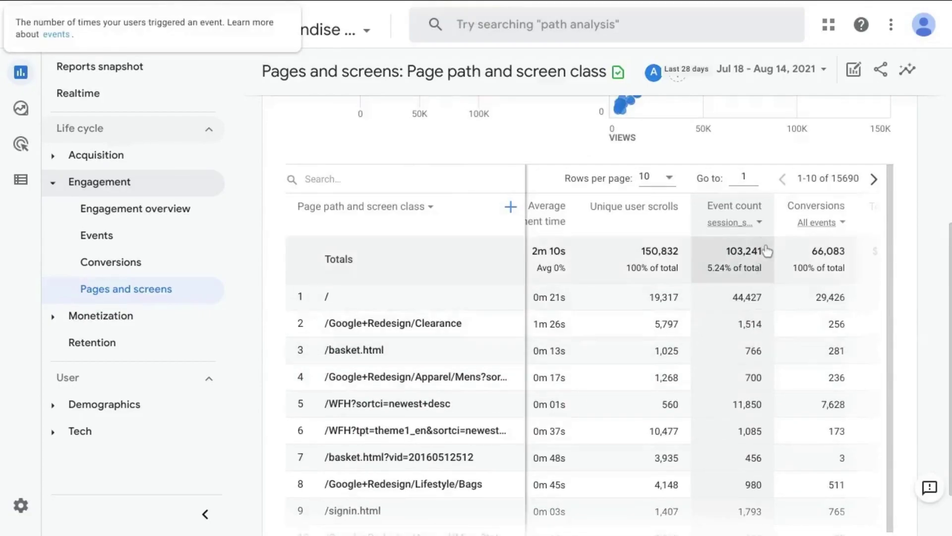
Step: Sort page paths by session_start Event count, highest first
mouse_move(747, 212)
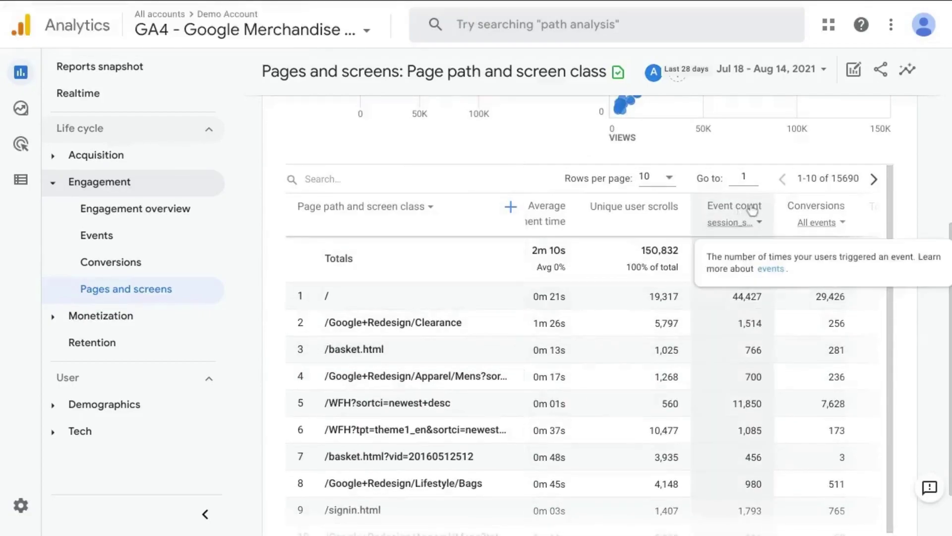
left_click(756, 270)
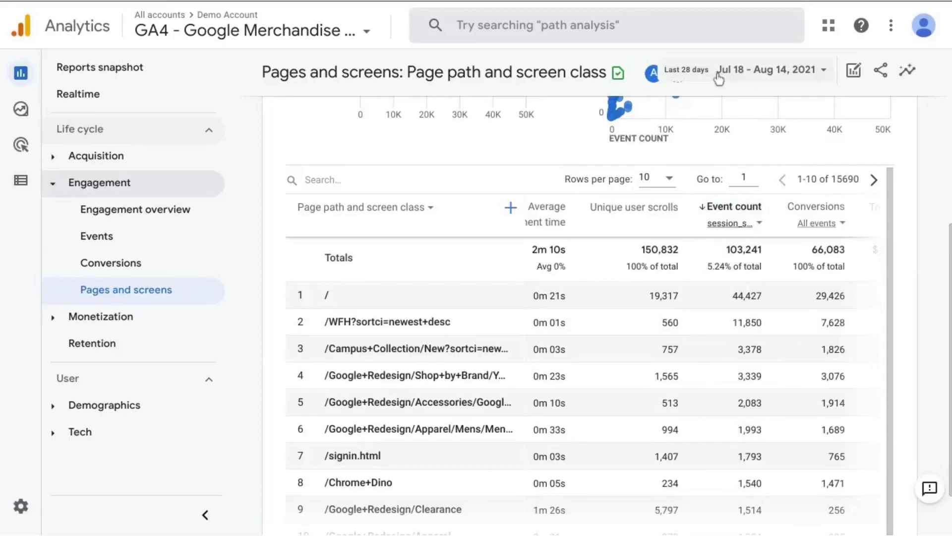
scroll(595, 372, "down", 1)
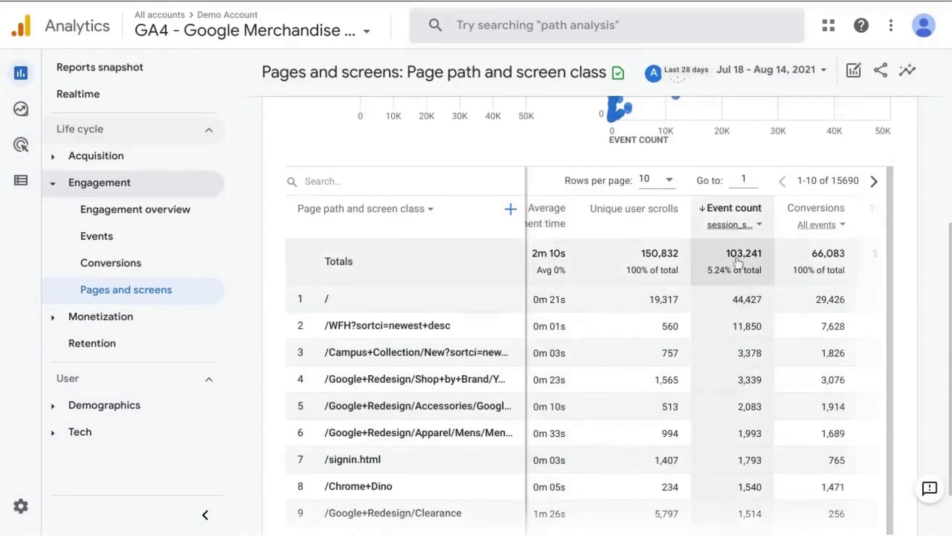
scroll(675, 318, "up", 2)
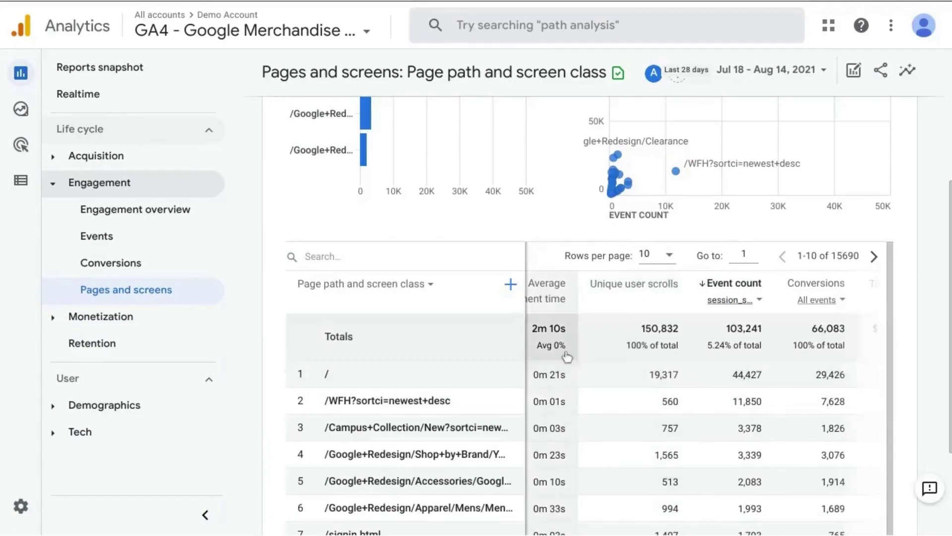
Step: Go to Explore and create a new exploration from the Free form template
left_click(304, 287)
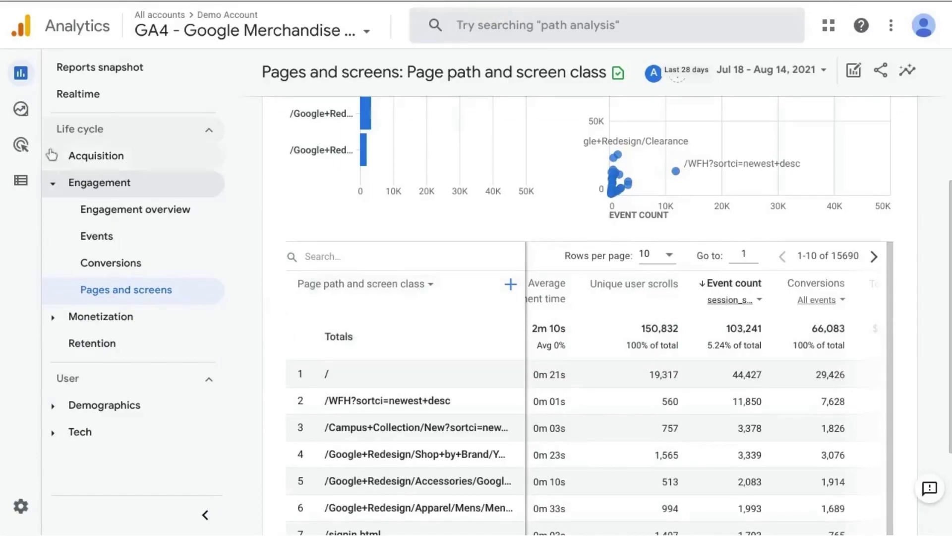
mouse_move(30, 151)
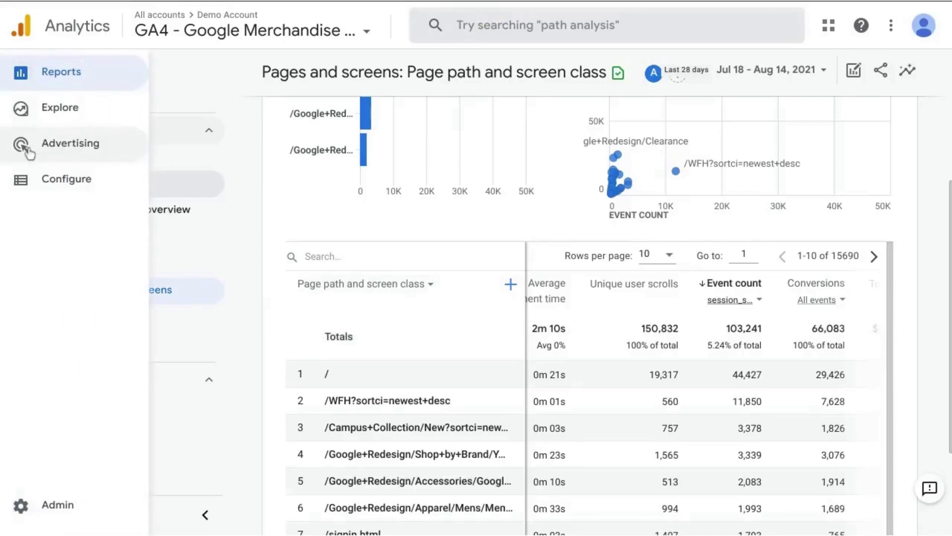
left_click(71, 113)
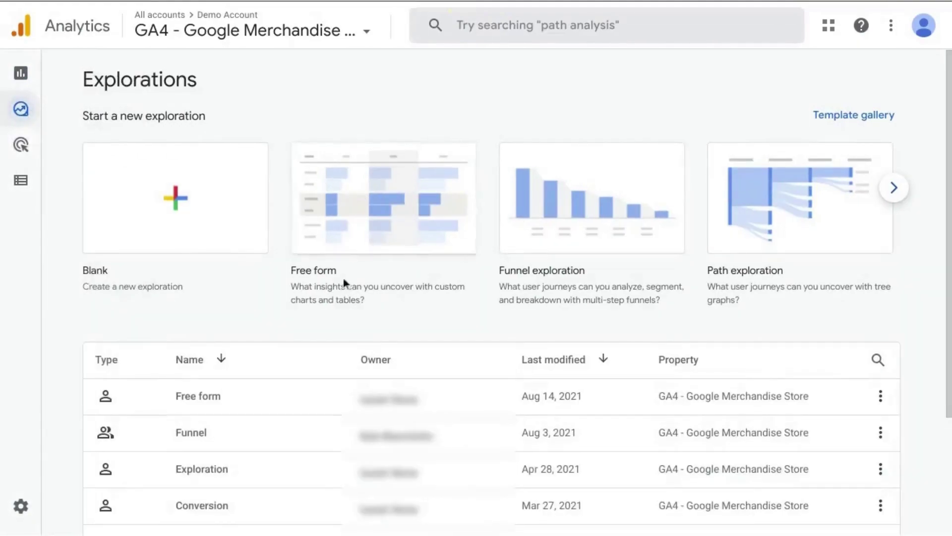
left_click(357, 221)
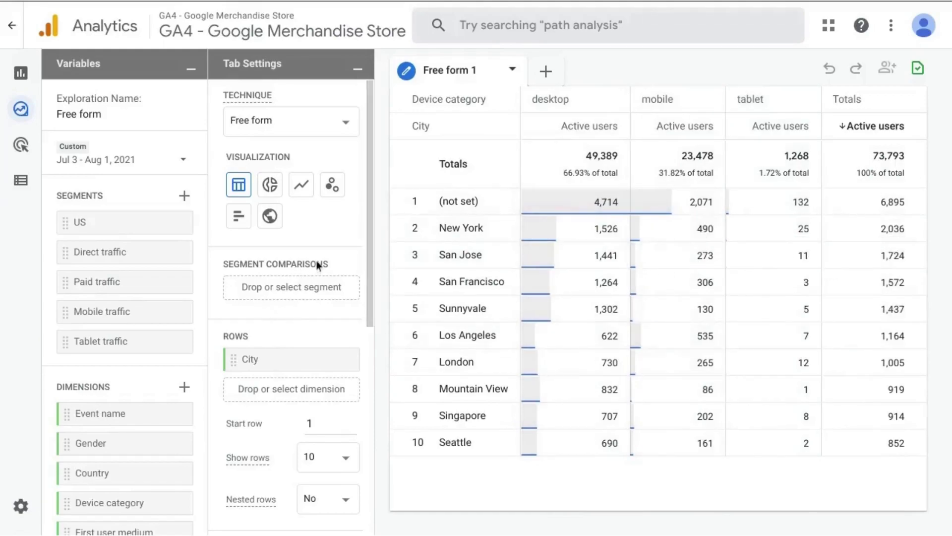
Step: Remove City from Rows and Device category from Columns in Tab Settings
scroll(316, 261, "down", 3)
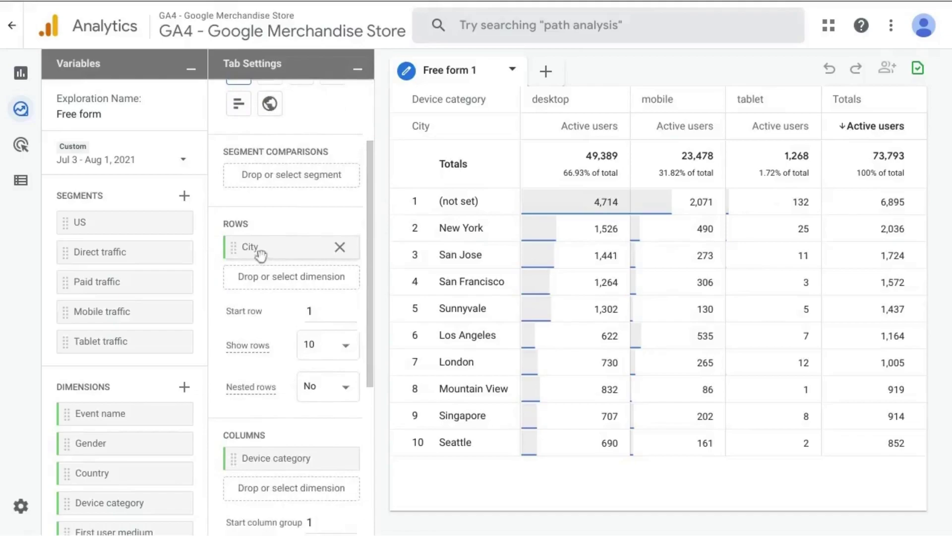
left_click(340, 247)
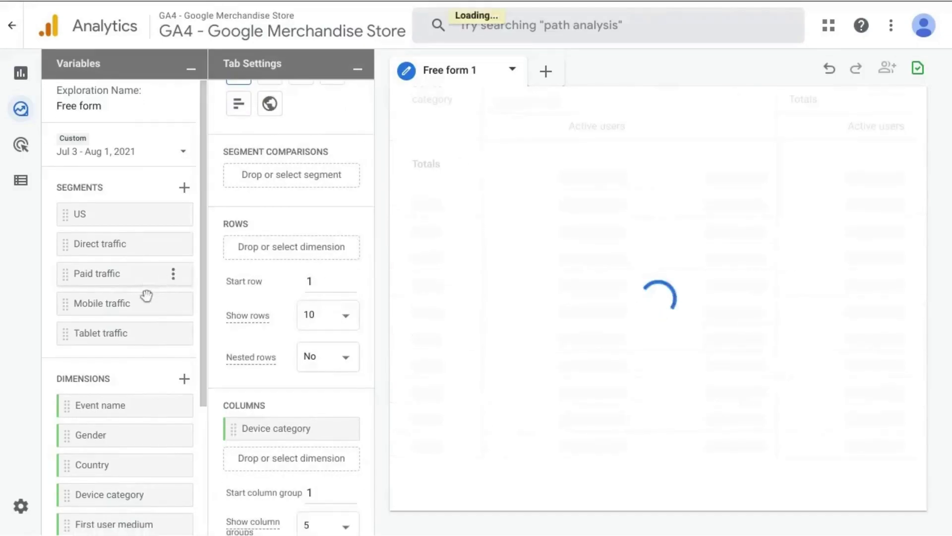
scroll(145, 294, "down", 3)
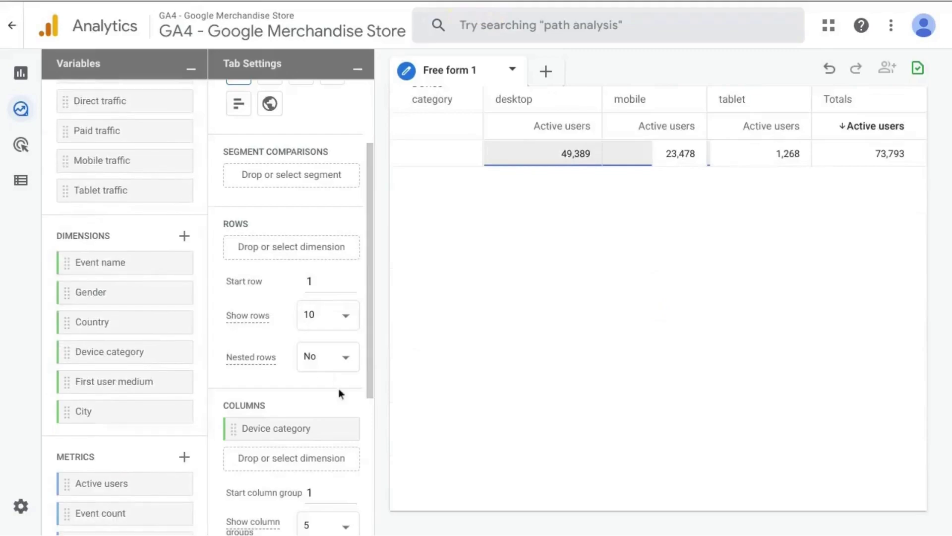
left_click(340, 428)
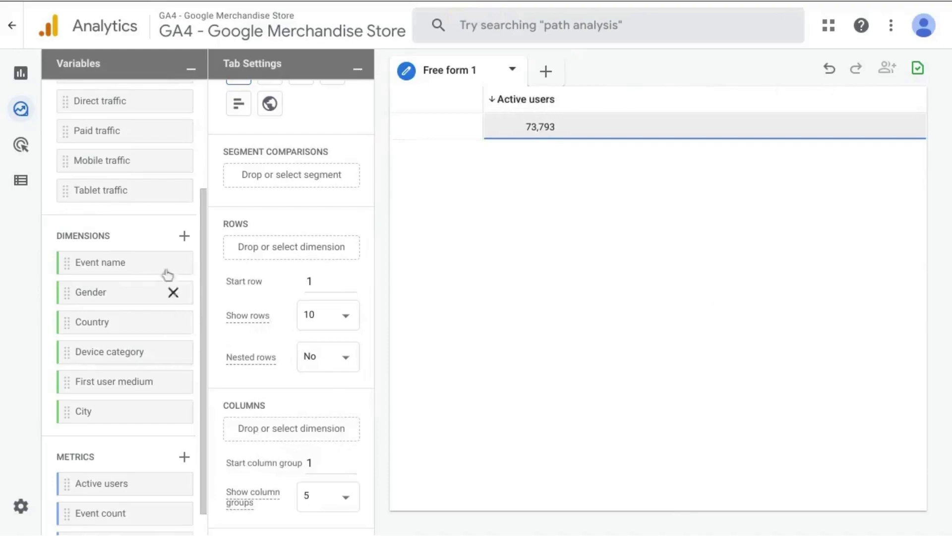
Step: Import the Page path + query string dimension and place it in Rows
left_click(185, 237)
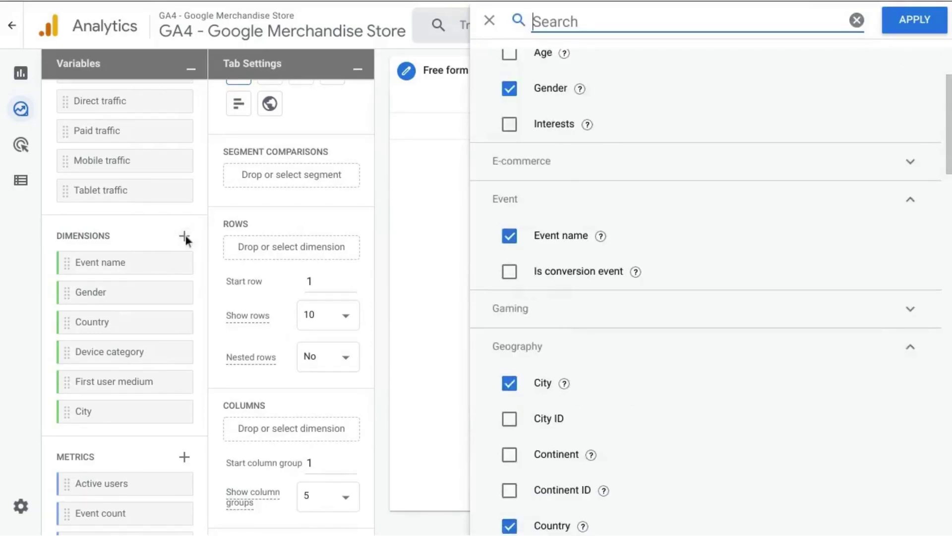
type("page")
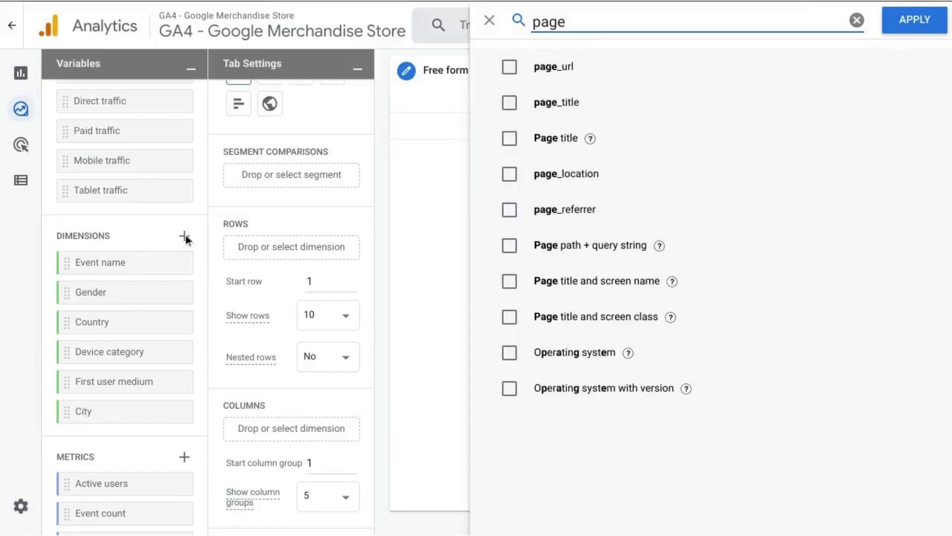
left_click(604, 255)
left_click(914, 20)
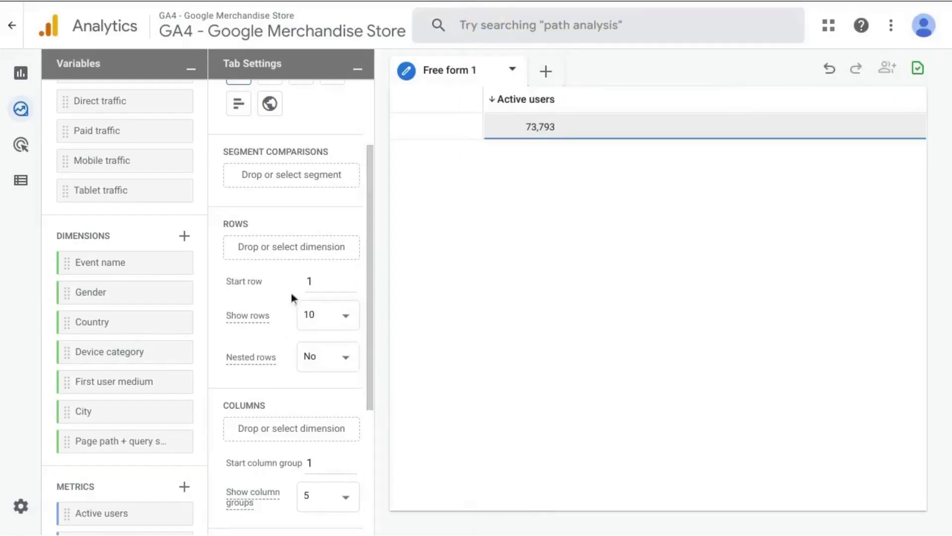
scroll(290, 292, "up", 3)
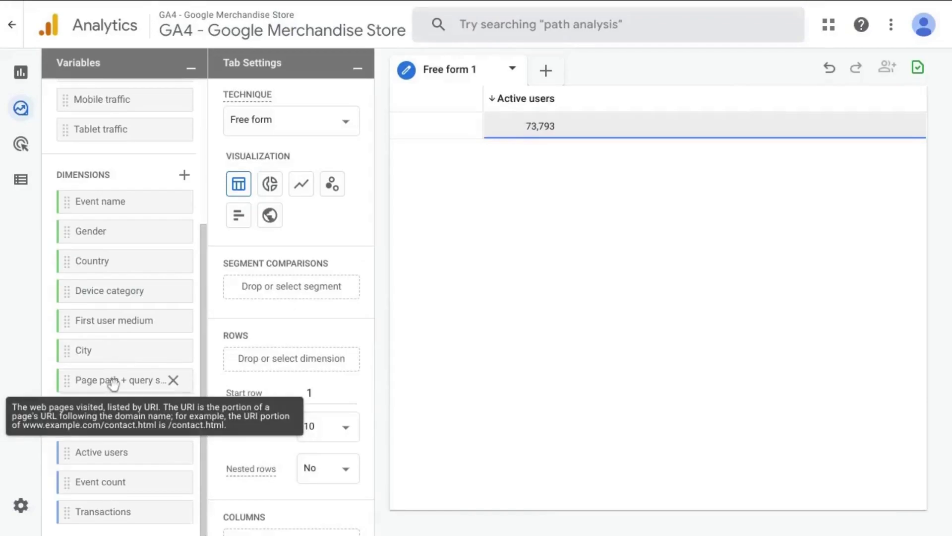
left_click_drag(113, 385, 287, 361)
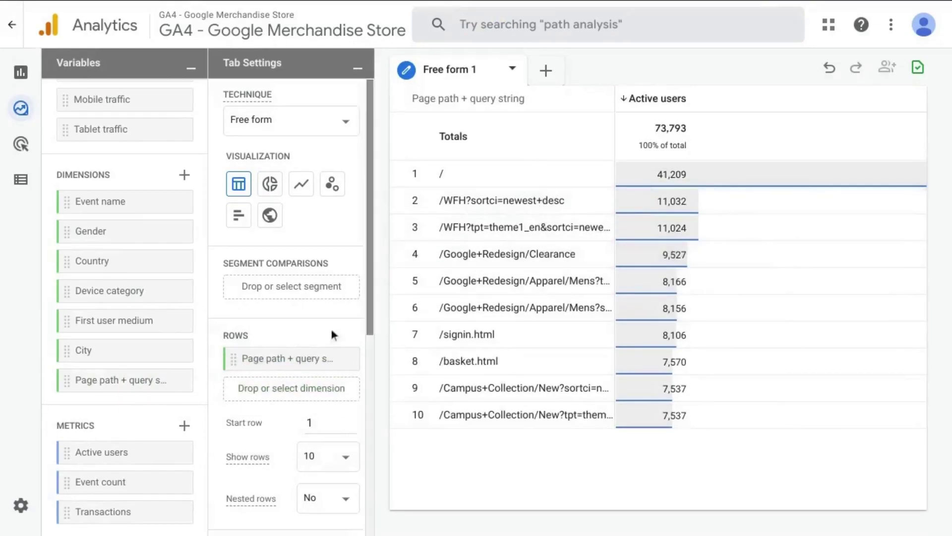
scroll(283, 337, "down", 3)
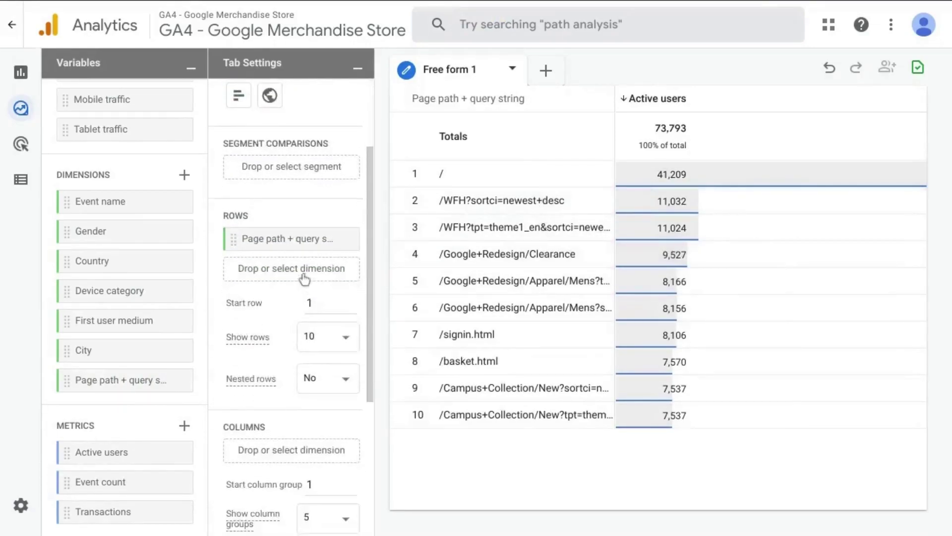
mouse_move(281, 300)
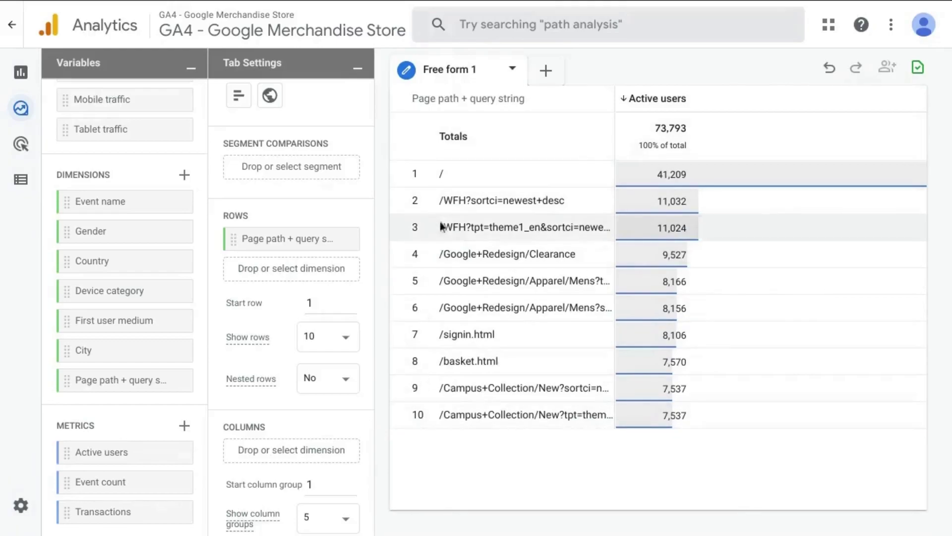
left_click(346, 339)
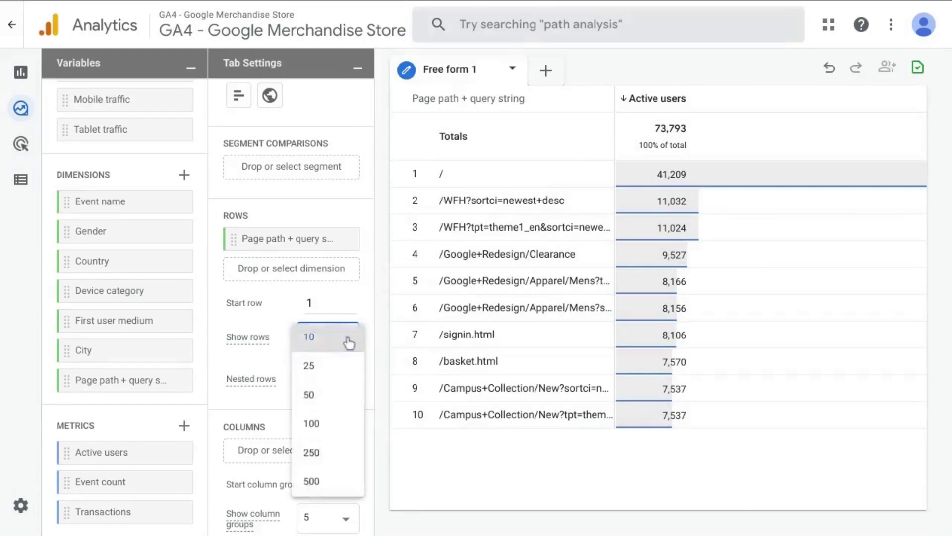
left_click(330, 337)
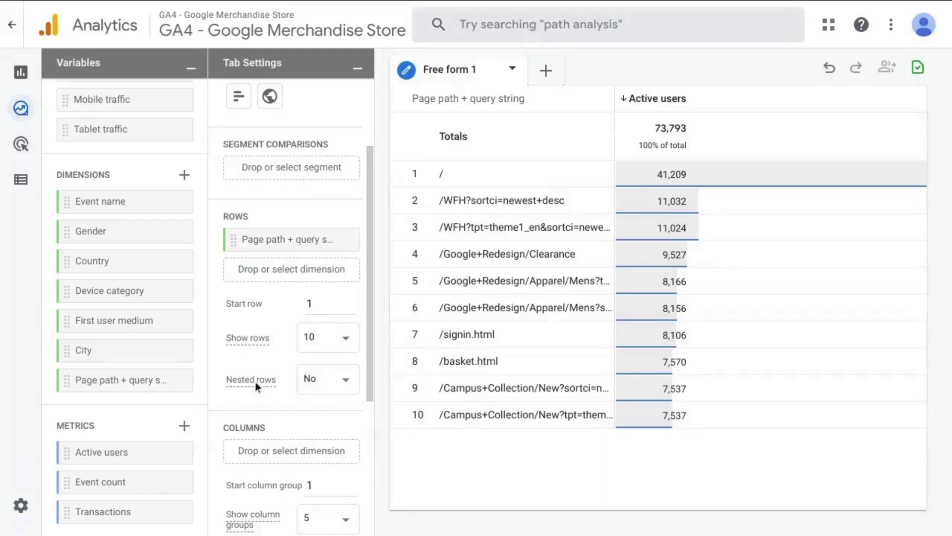
mouse_move(255, 382)
mouse_move(285, 243)
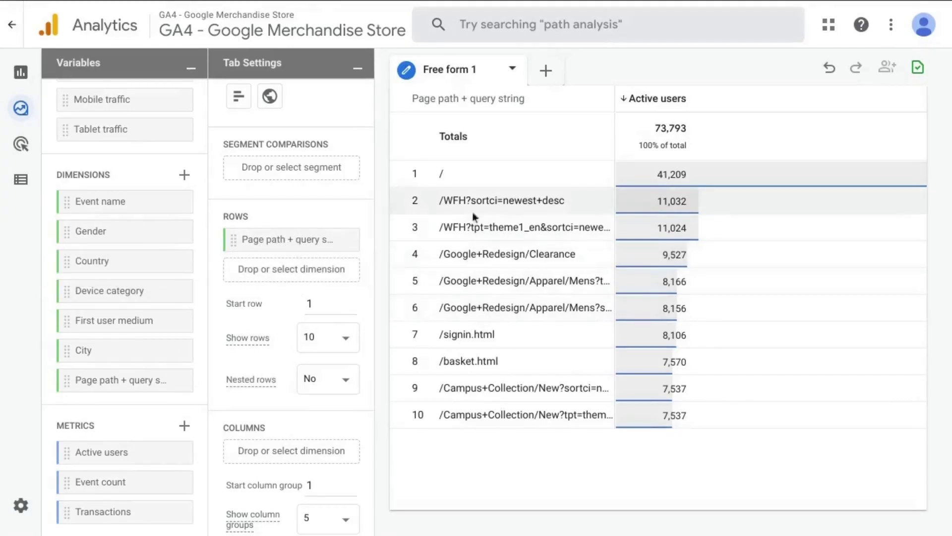
mouse_move(122, 354)
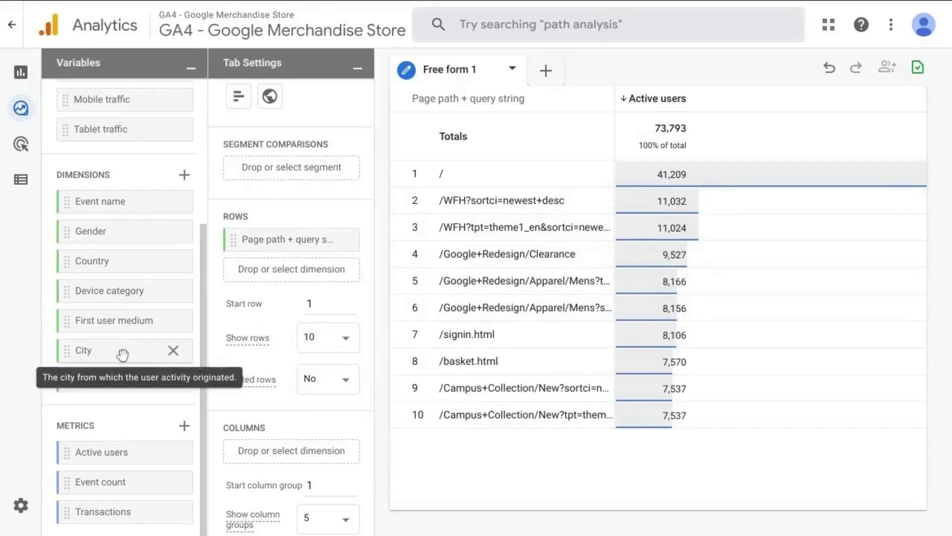
mouse_move(123, 354)
left_mouse_down()
mouse_move(240, 314)
mouse_move(260, 281)
mouse_move(130, 359)
left_mouse_up()
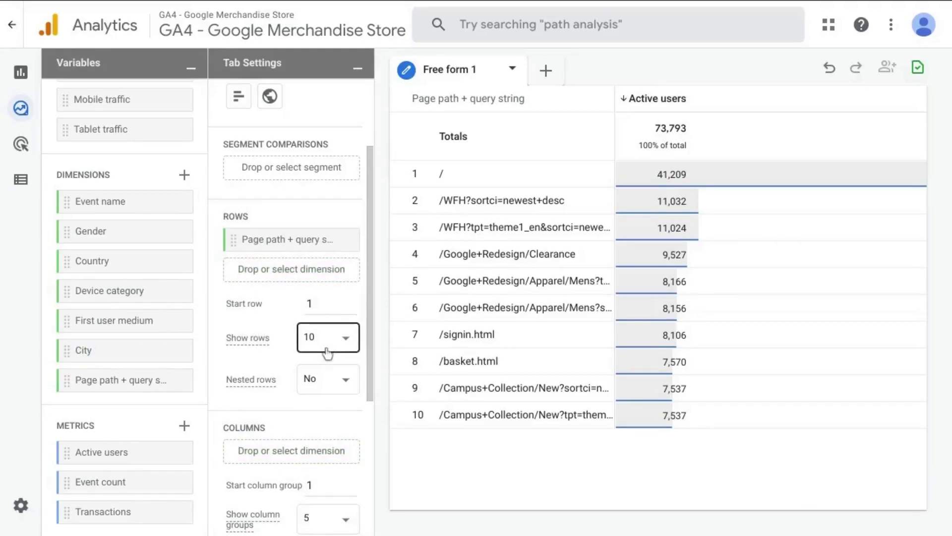
scroll(289, 352, "up", 3)
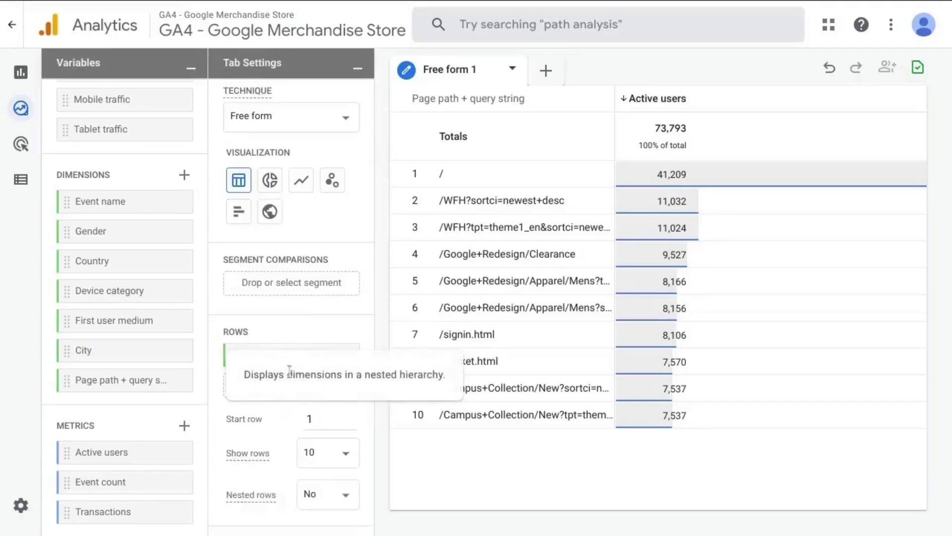
scroll(252, 446, "down", 6)
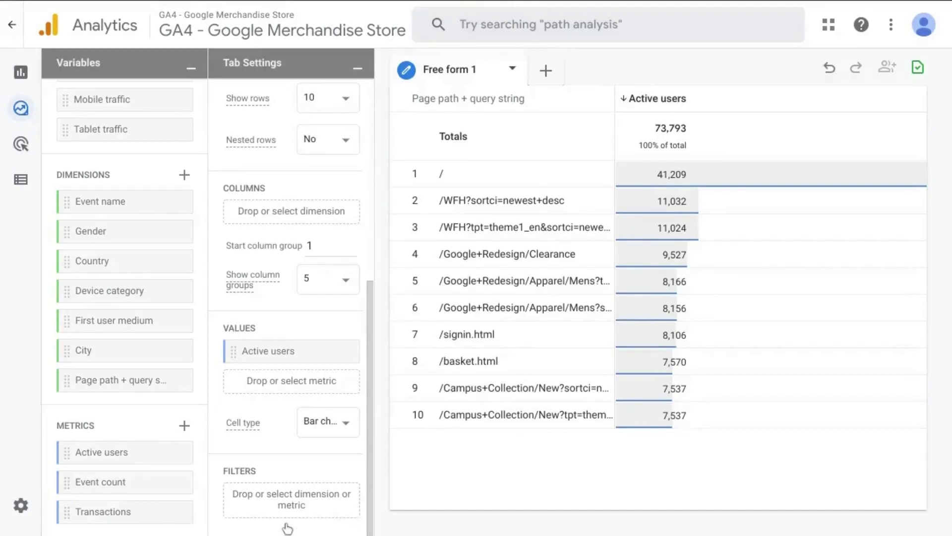
Step: Add a filter where Event name exactly matches session_start
mouse_move(289, 355)
left_click(283, 506)
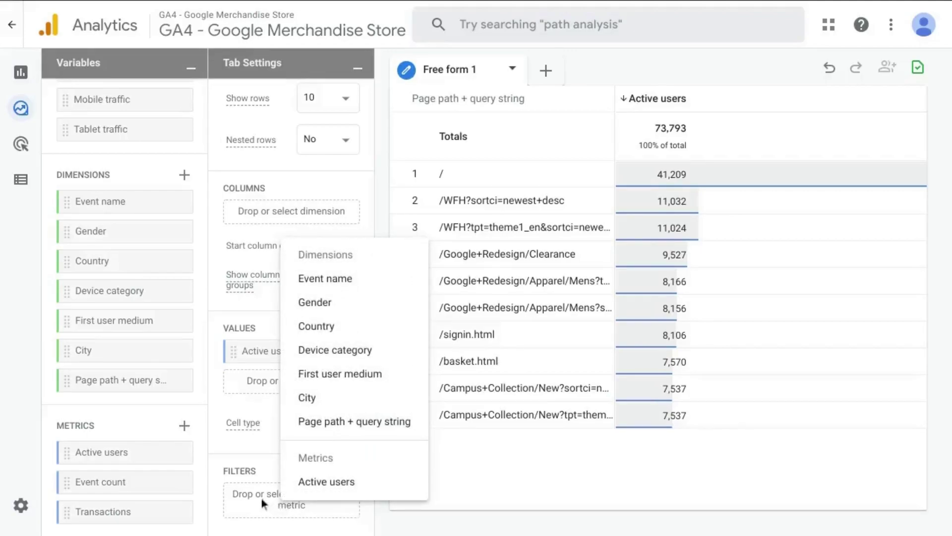
left_click(332, 280)
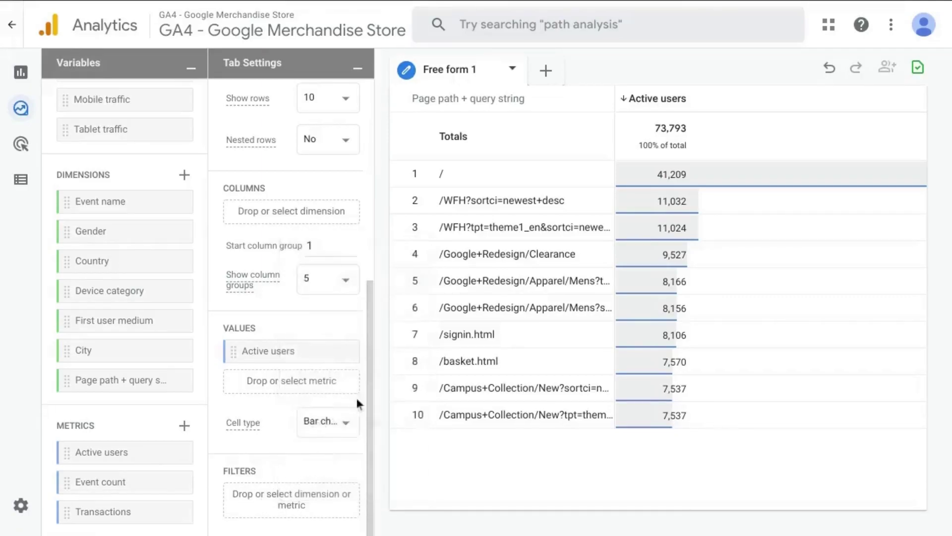
scroll(322, 465, "down", 3)
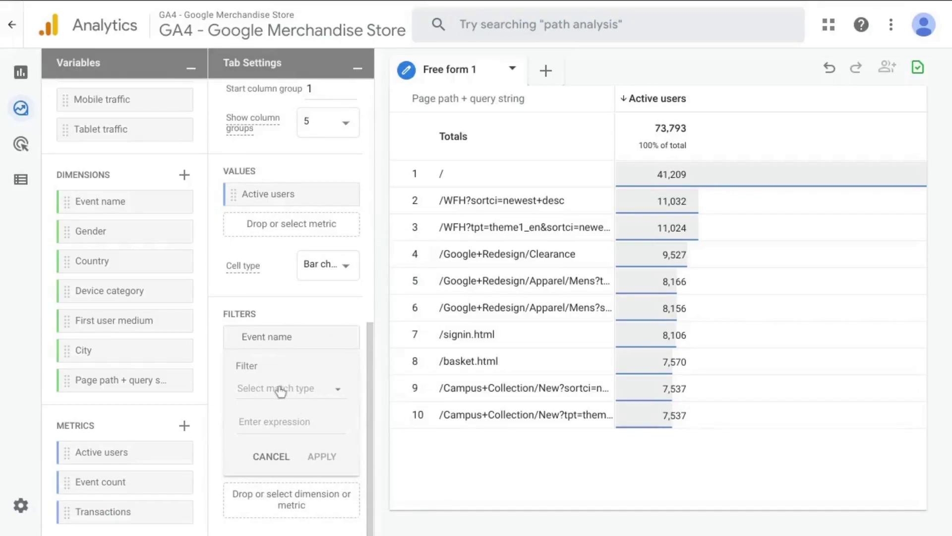
left_click(309, 390)
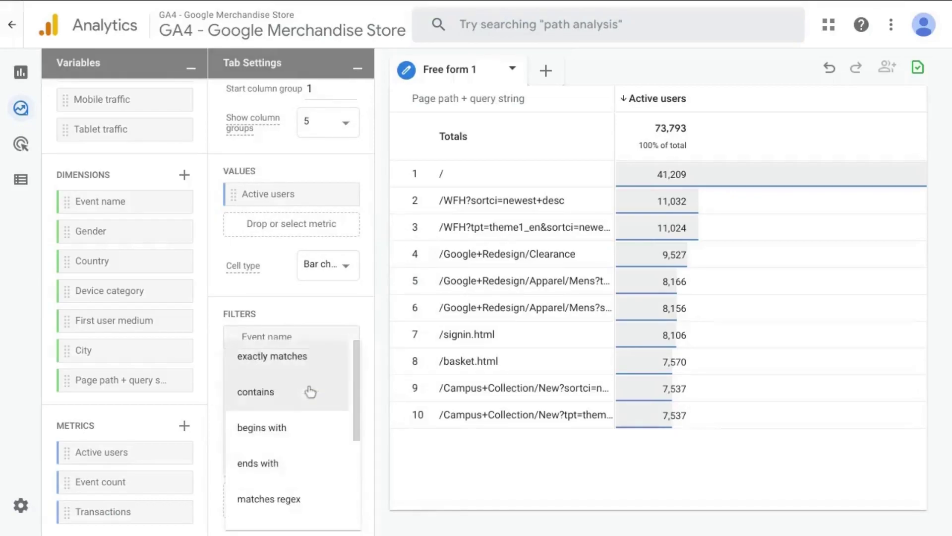
left_click(288, 366)
left_click(272, 425)
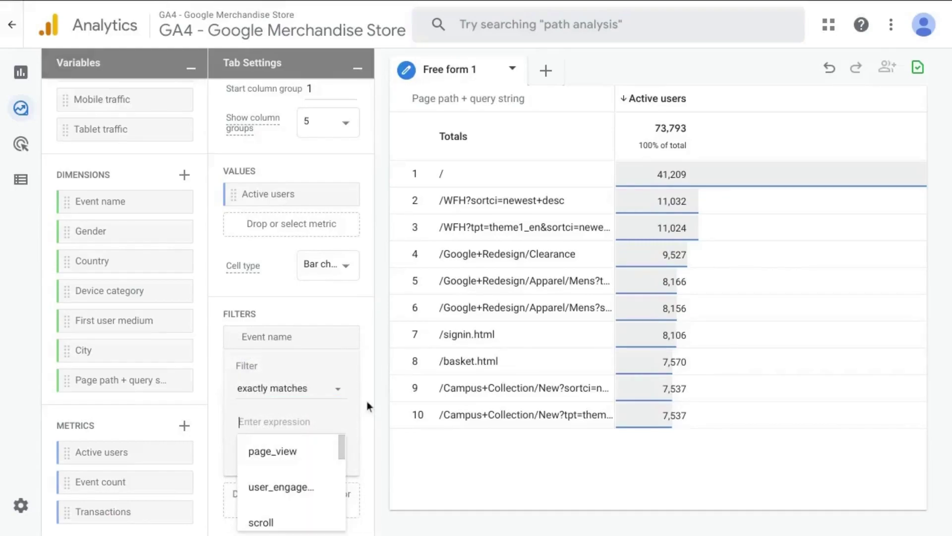
type("sess")
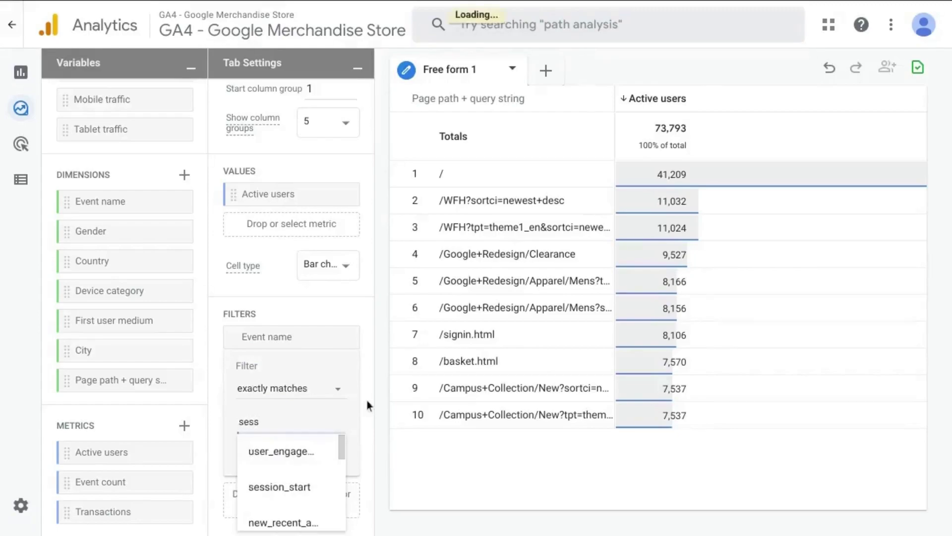
type("ion")
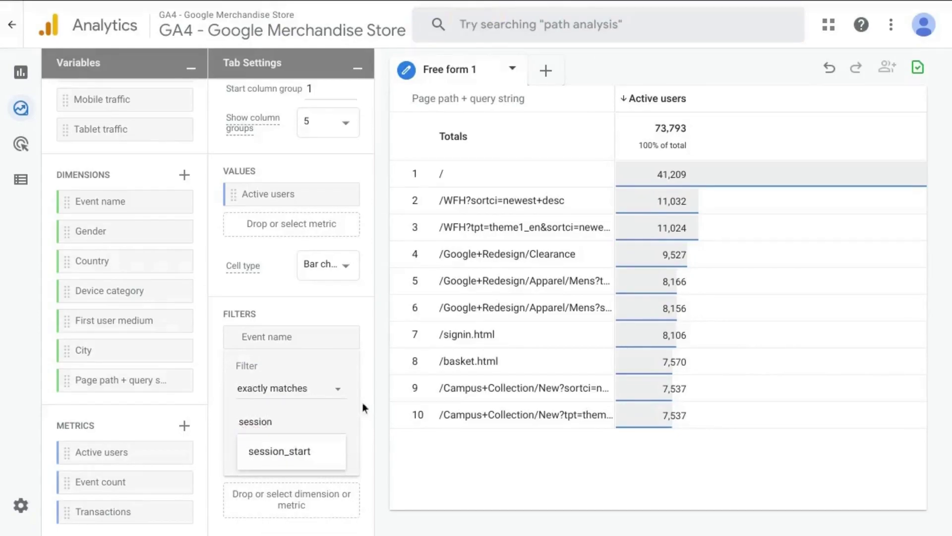
left_click(287, 455)
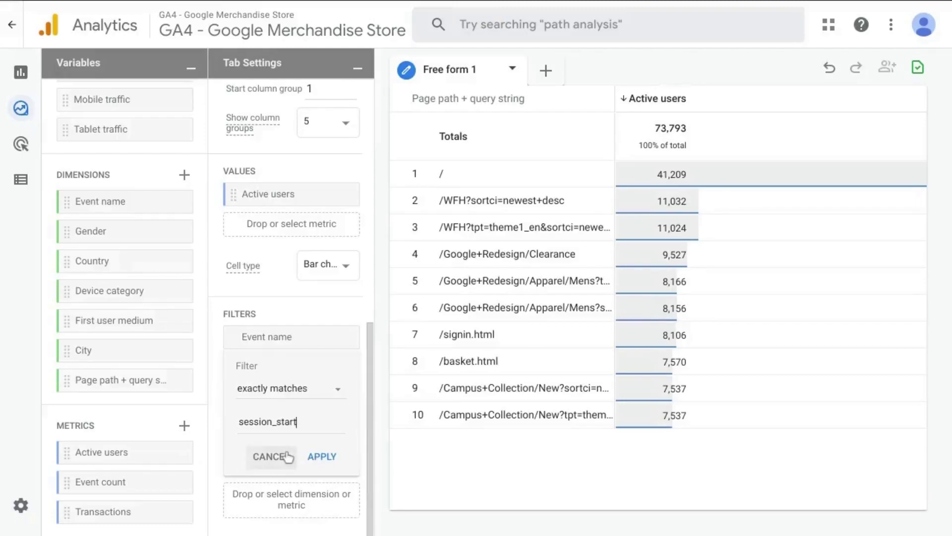
left_click(316, 465)
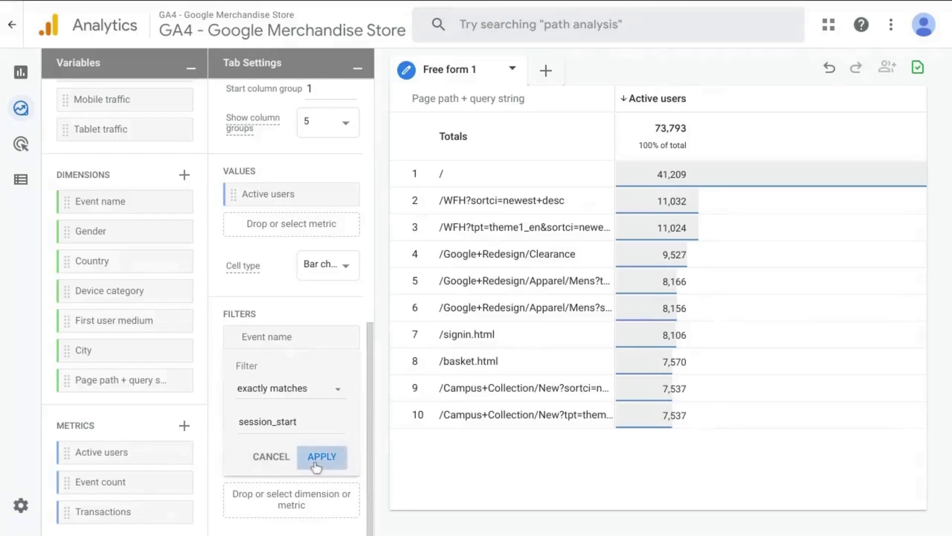
left_click(318, 458)
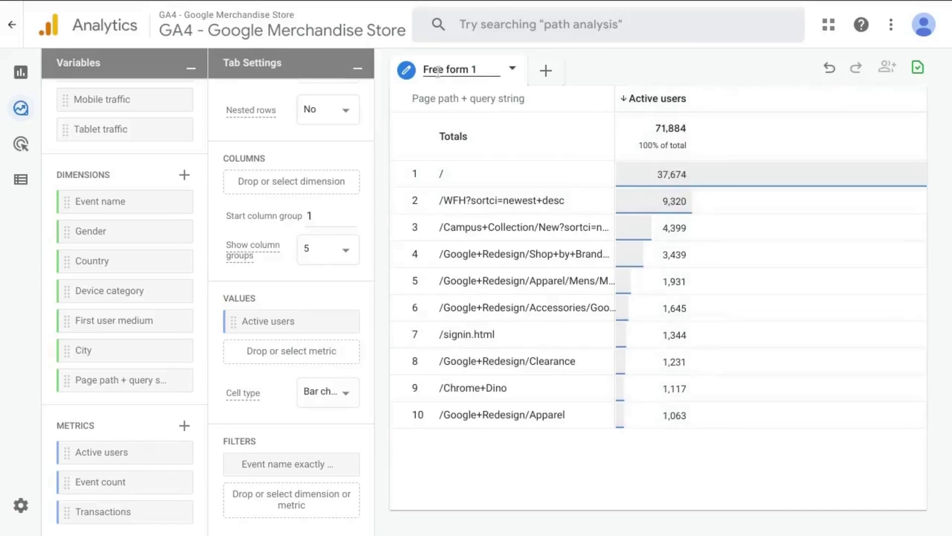
Step: Rename the exploration tab from 'Free form 1' to 'Landing Page Report'
triple_click(438, 71)
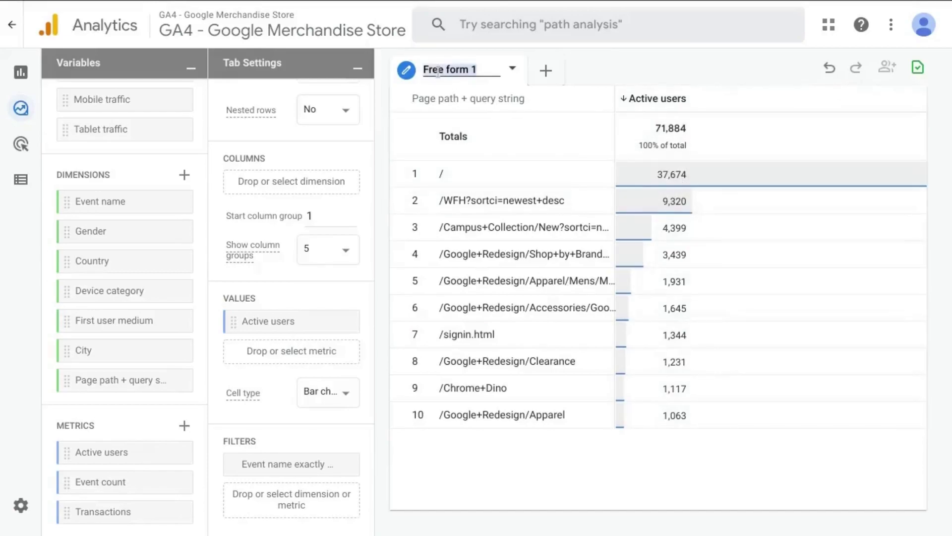
type("Landing")
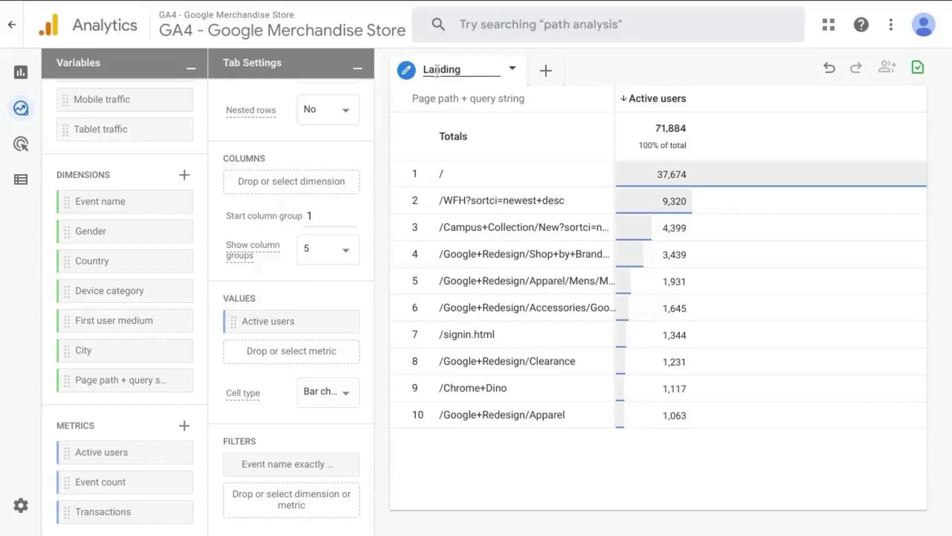
type(" Page Report")
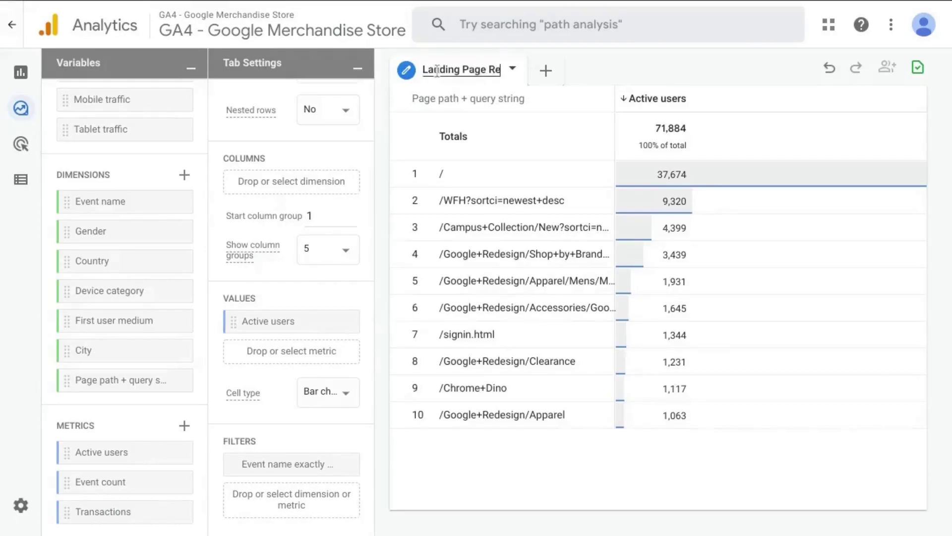
key("Return")
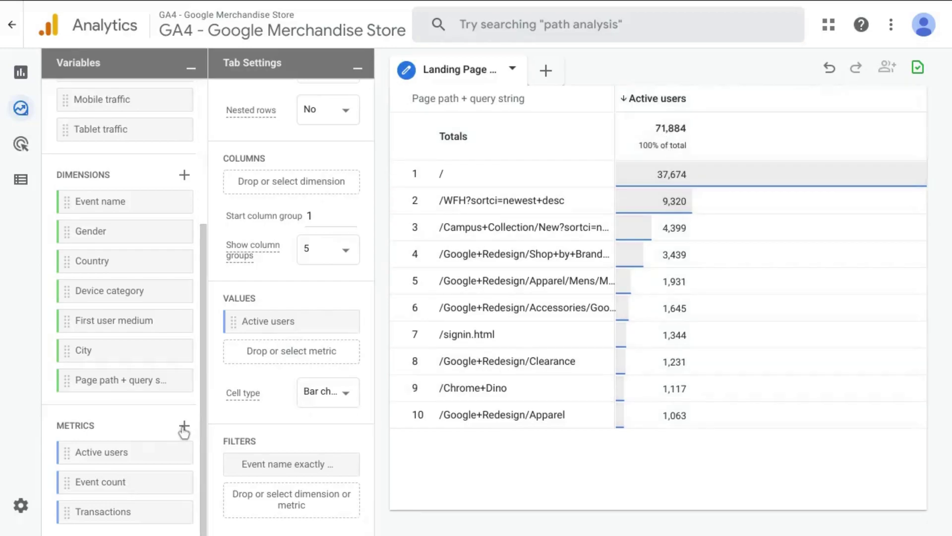
Step: Import the Sessions metric into the exploration
left_click(183, 426)
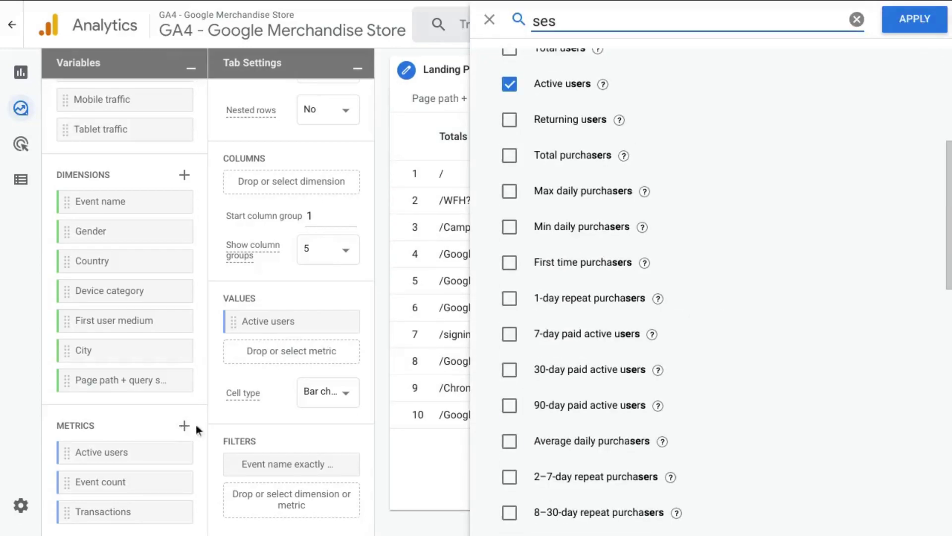
double_click(575, 21)
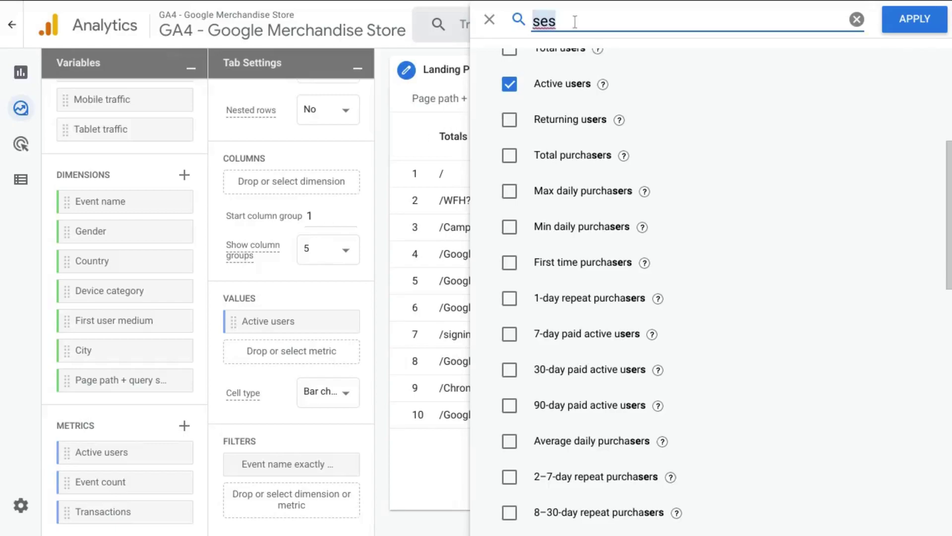
type("session")
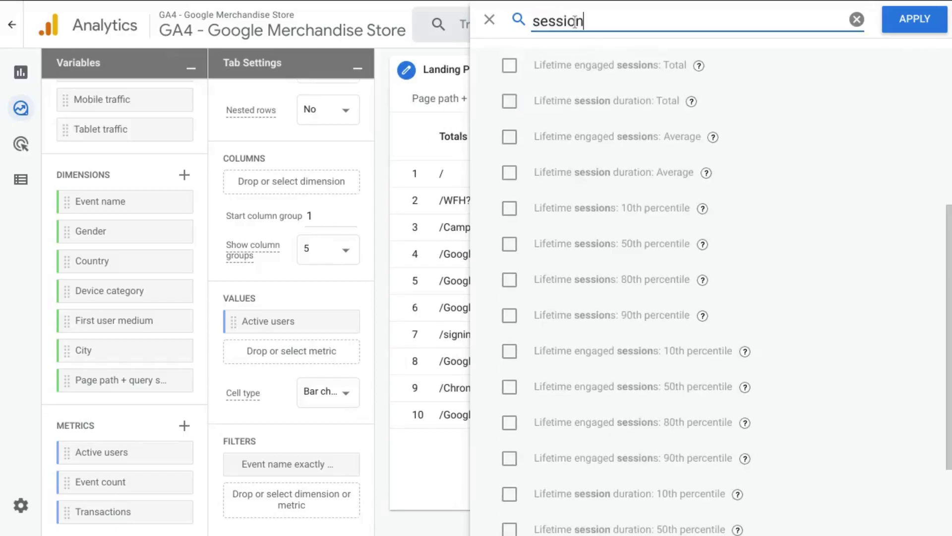
scroll(595, 144, "up", 5)
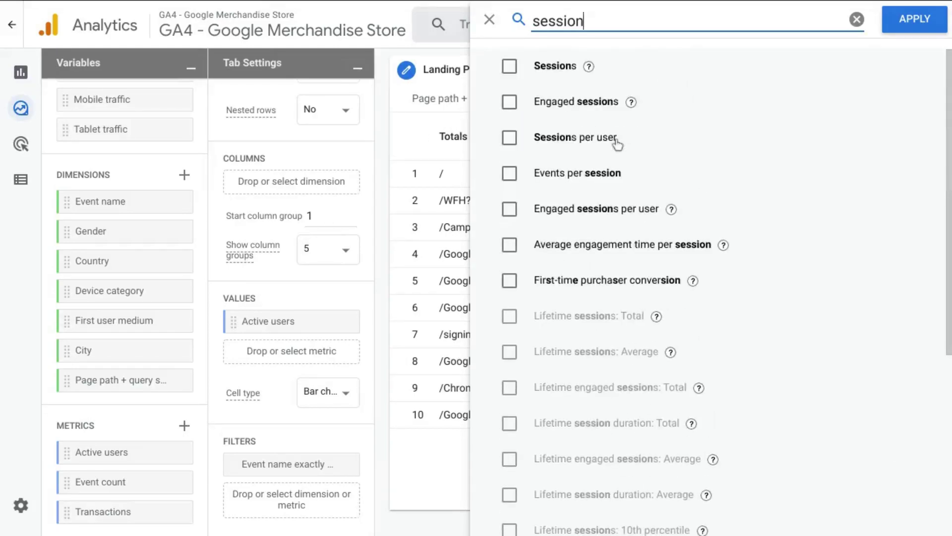
left_click(551, 67)
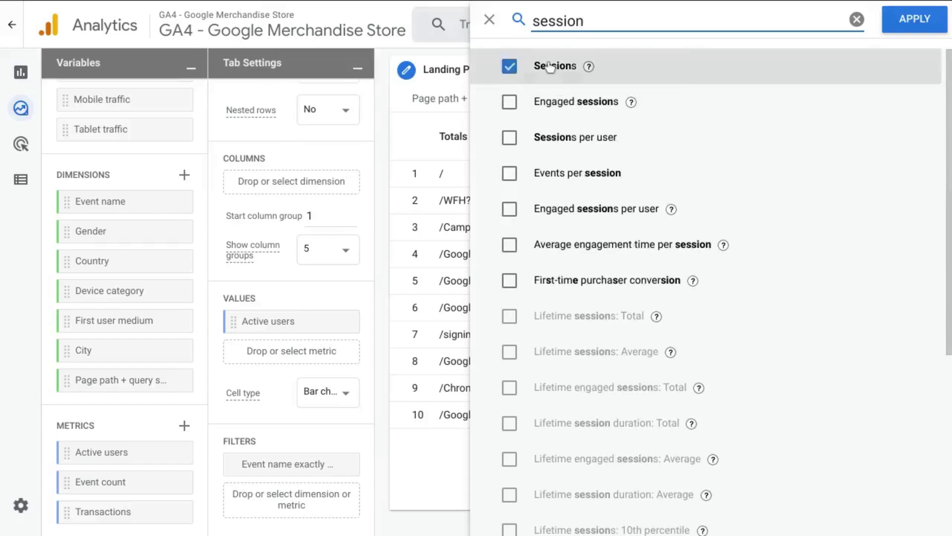
left_click(895, 19)
Step: Swap Active users out of Values and put Sessions in its place
scroll(126, 403, "down", 1)
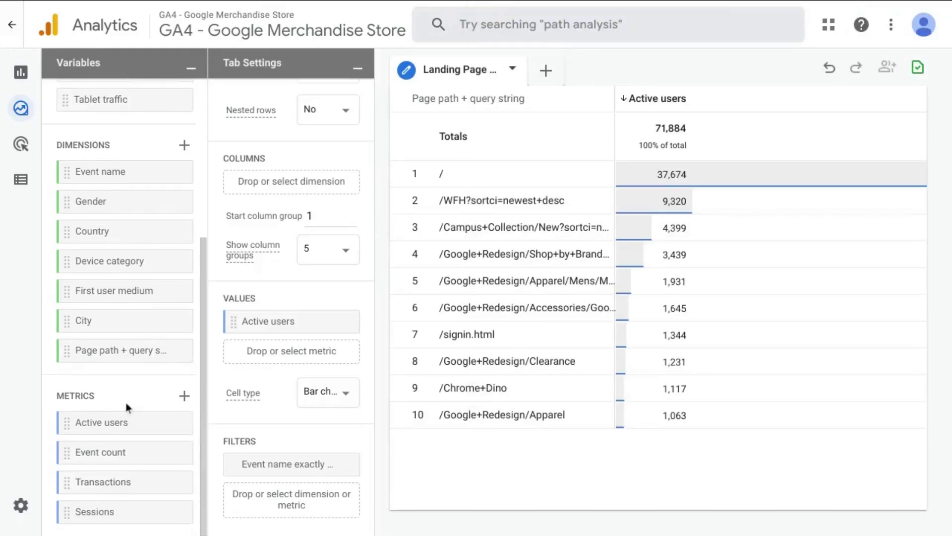
mouse_move(347, 320)
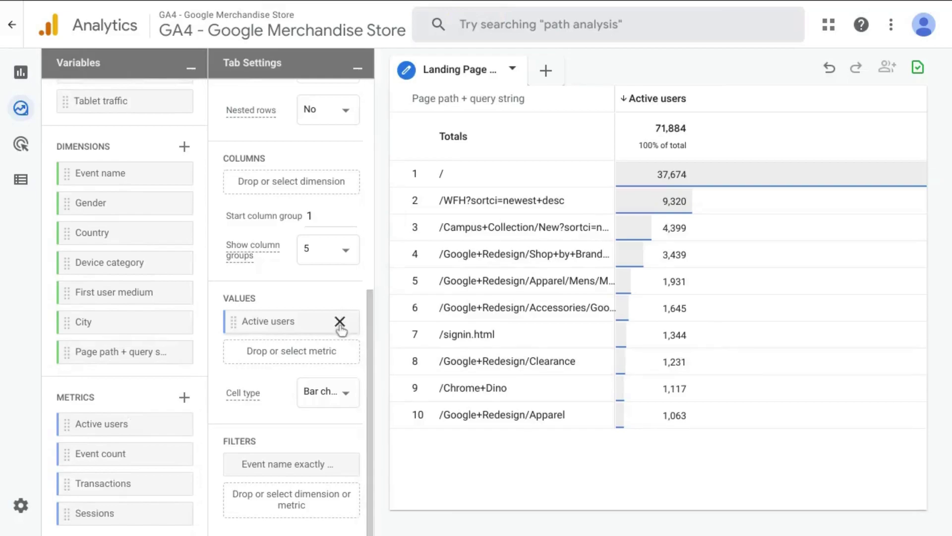
left_click(340, 322)
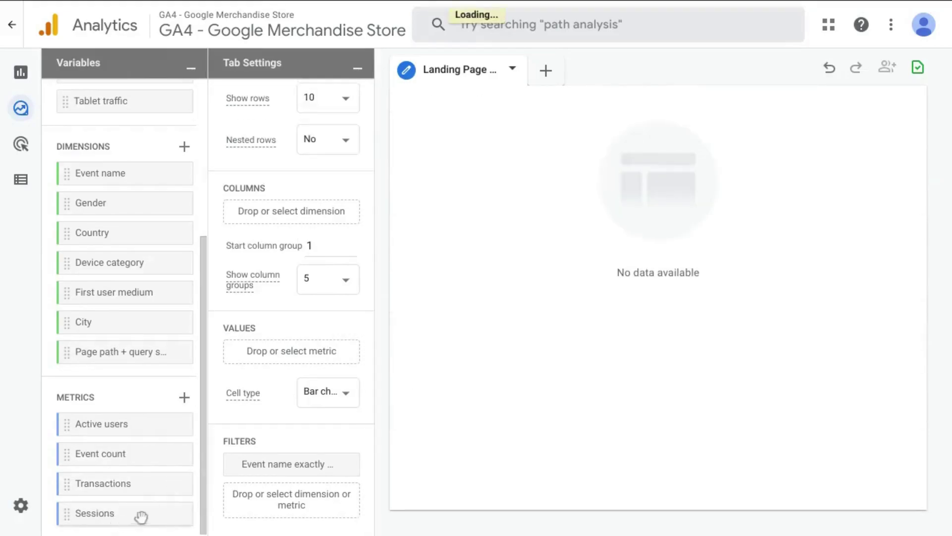
left_click_drag(139, 514, 276, 349)
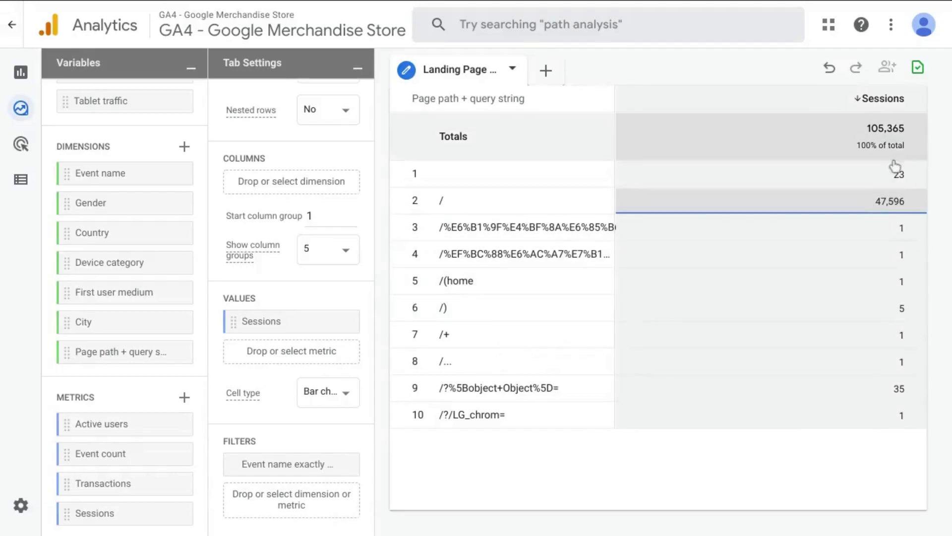
Step: Re-sort the Landing Page table by Sessions in descending order, highest first
left_click(893, 106)
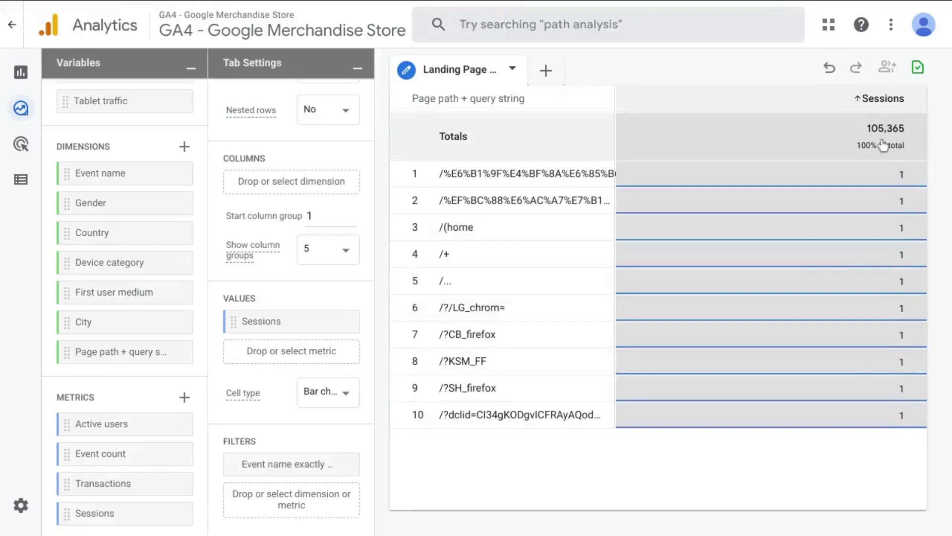
left_click(875, 99)
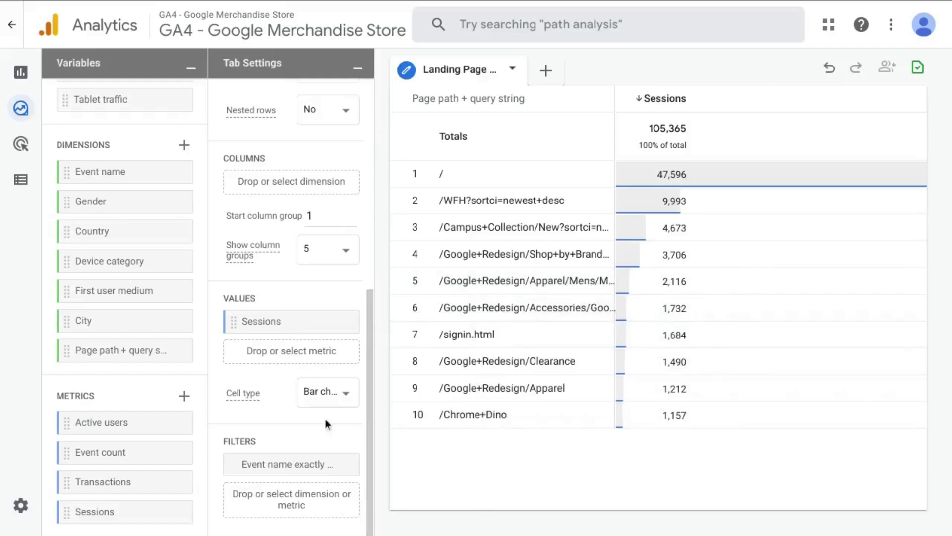
Step: Search the metrics list for 'engage' and import Engagement rate into the exploration
left_click(184, 396)
scroll(546, 129, "down", 10)
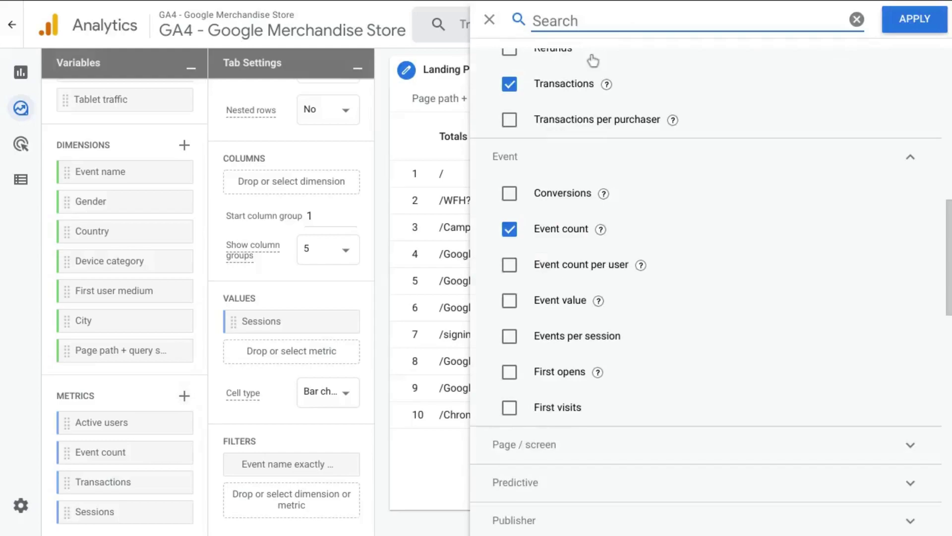
type("en")
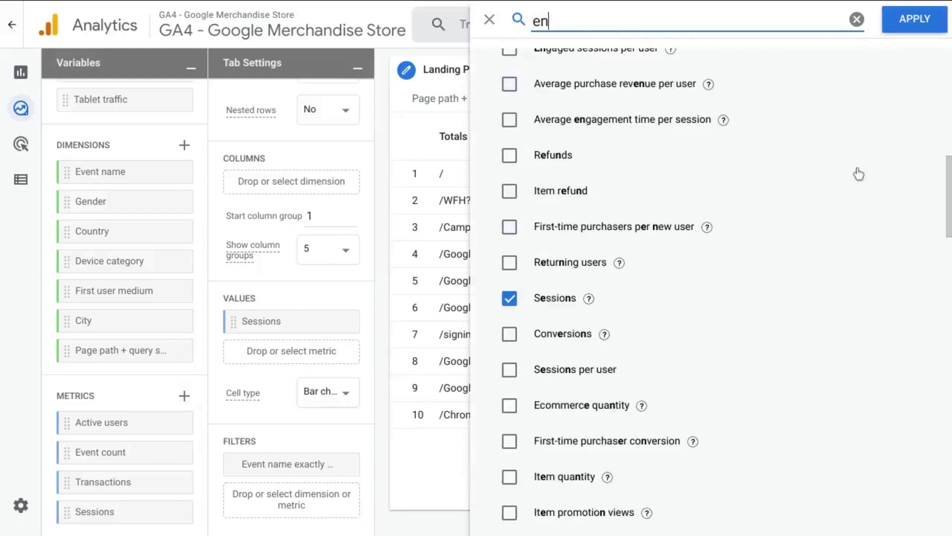
type("gag")
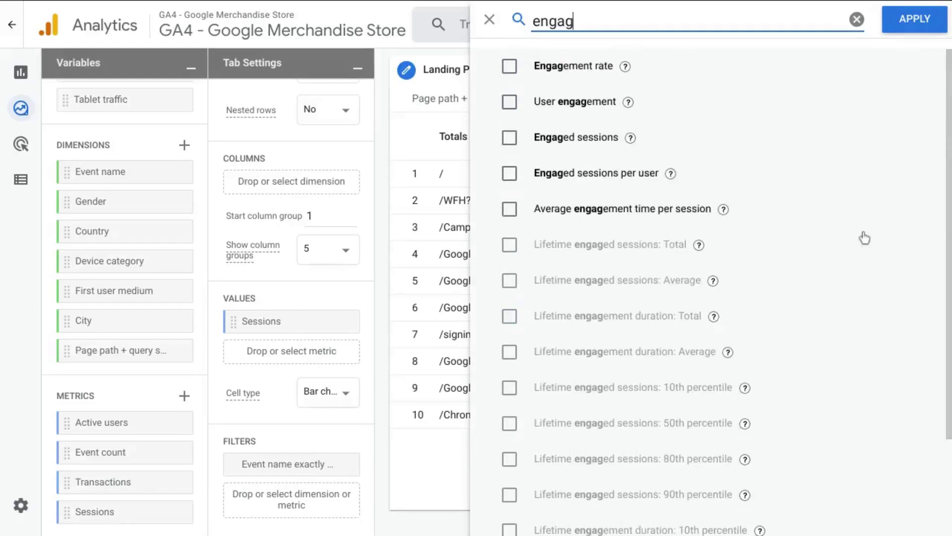
left_click(568, 70)
double_click(593, 24)
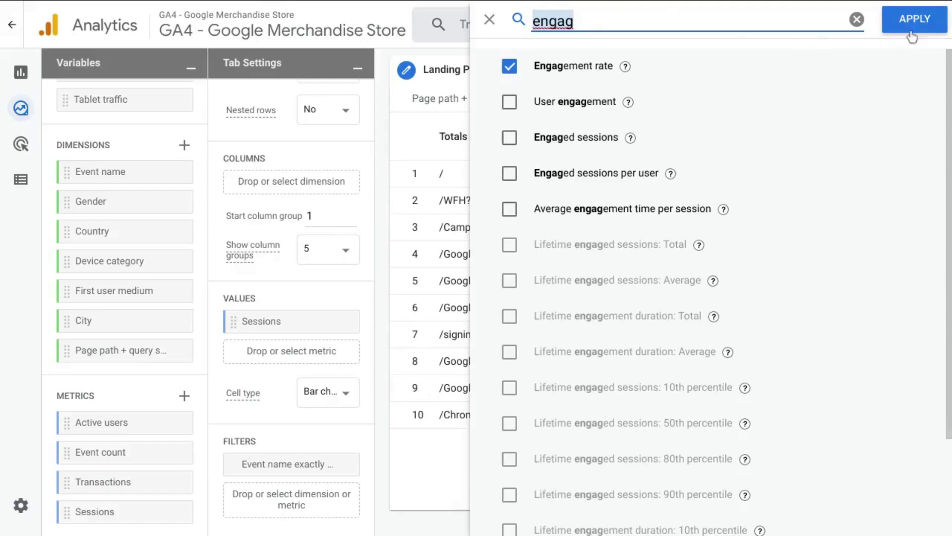
type("engage")
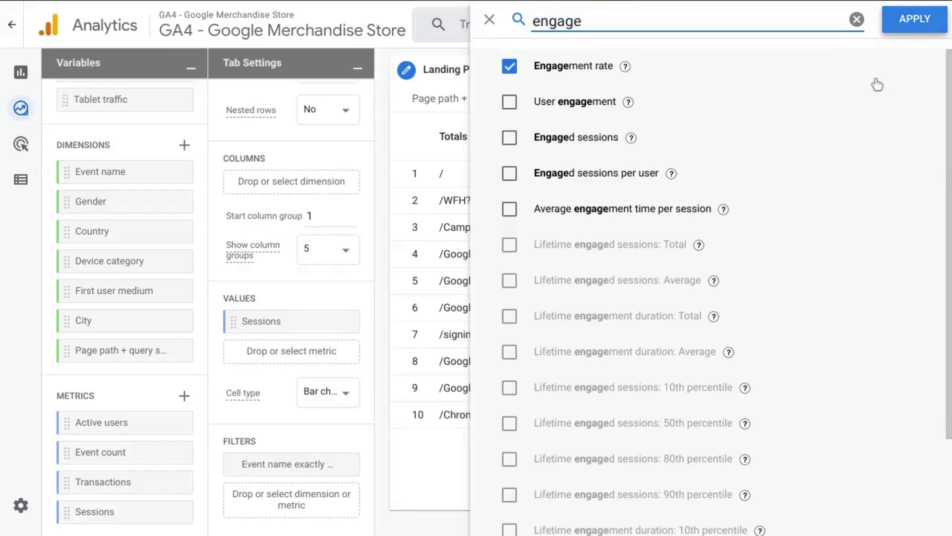
left_click(915, 18)
Step: Add Engagement rate to Values as a second column beside Sessions
scroll(95, 456, "down", 1)
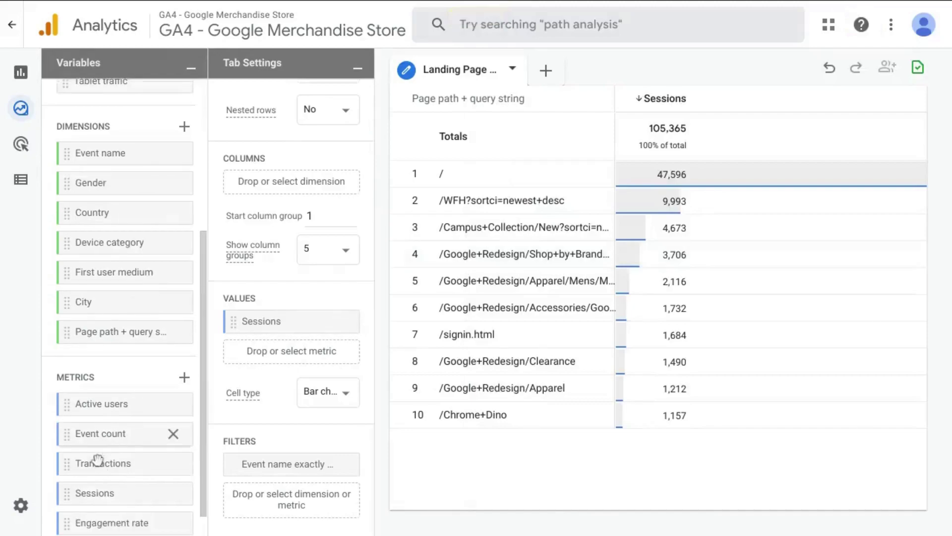
left_click_drag(76, 514, 243, 358)
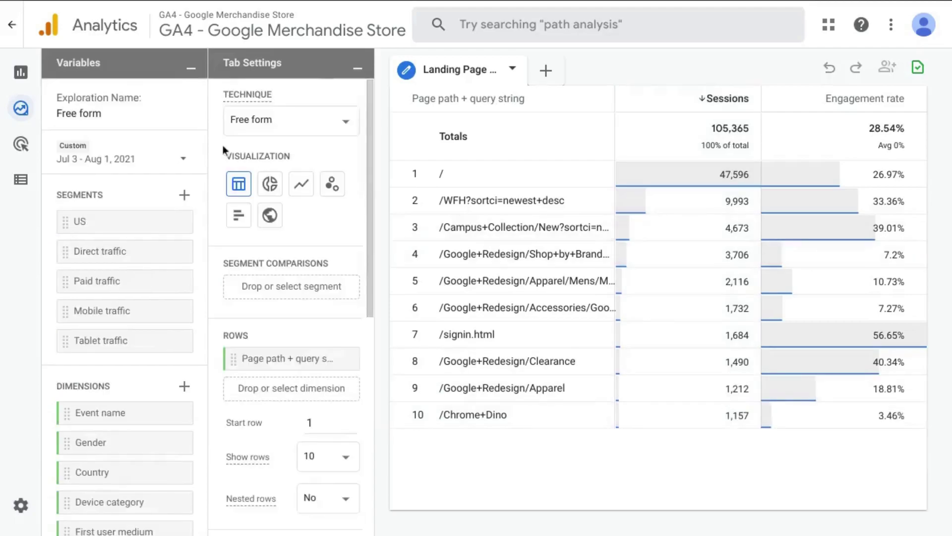
Step: Rename the exploration to 'Landing Page Report' and its tab to 'Landing Pages'
triple_click(93, 115)
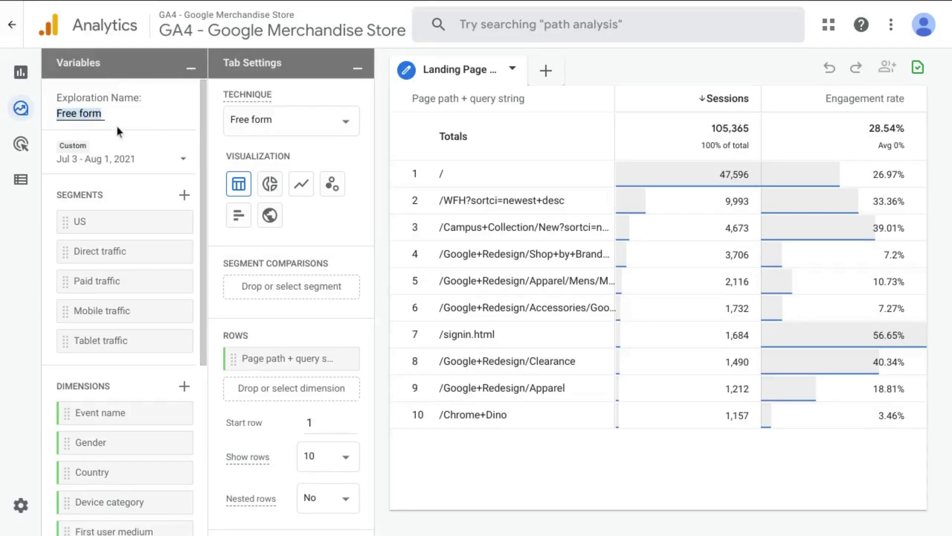
type("Lan")
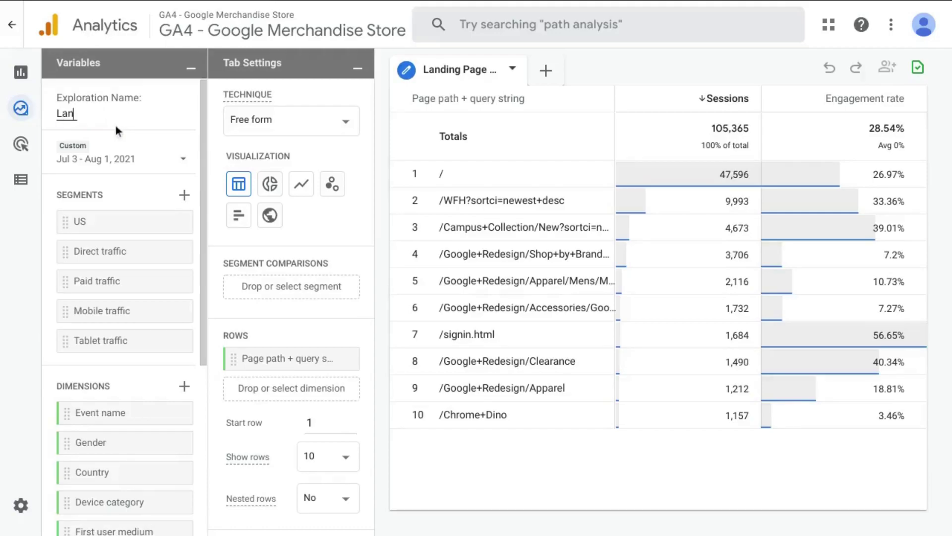
type("ding Page Report")
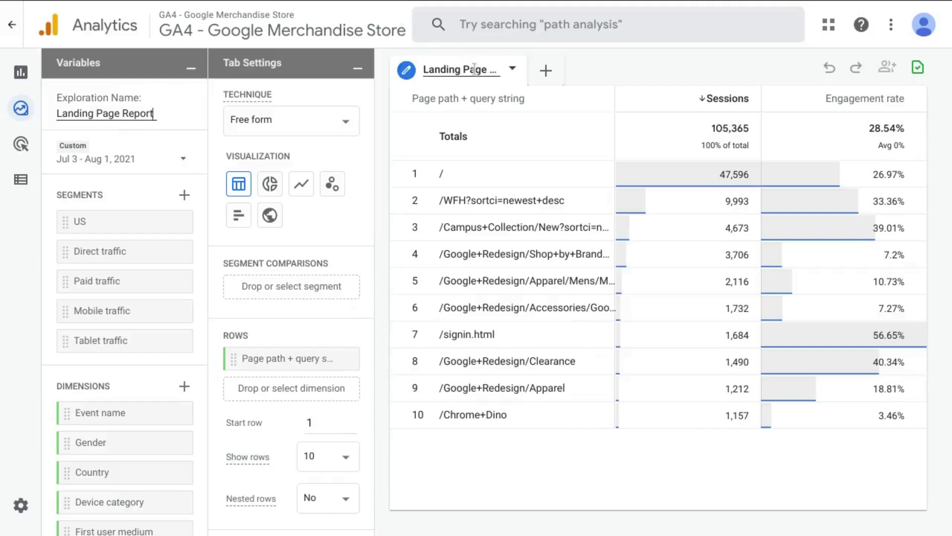
left_click(475, 68)
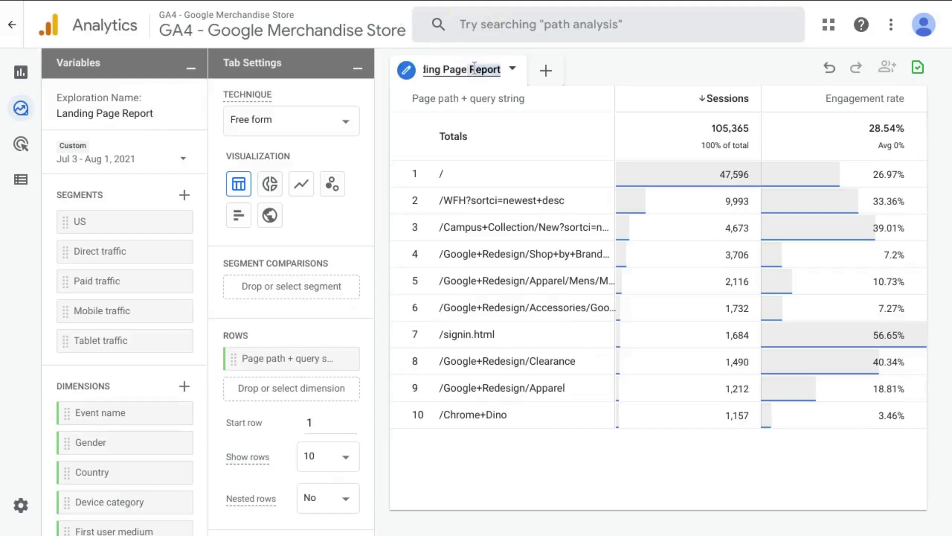
type("Landing Pages")
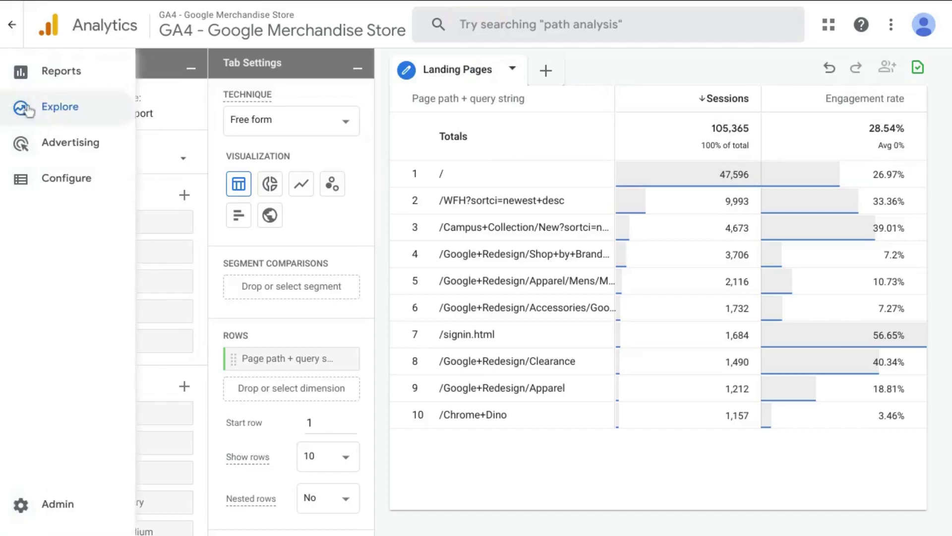
Step: Set a custom date range of Jul 1 – Jul 31, 2021 for the report
left_click(48, 112)
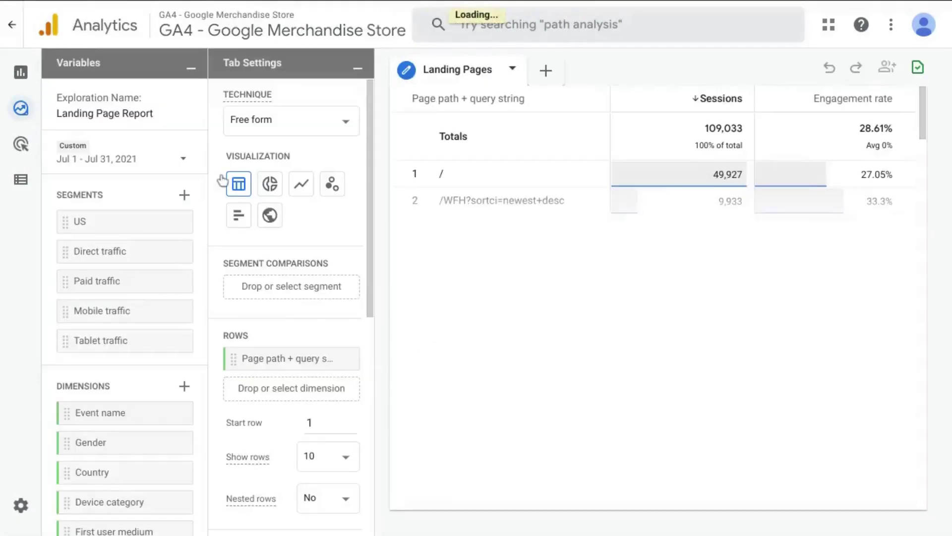
left_click(124, 167)
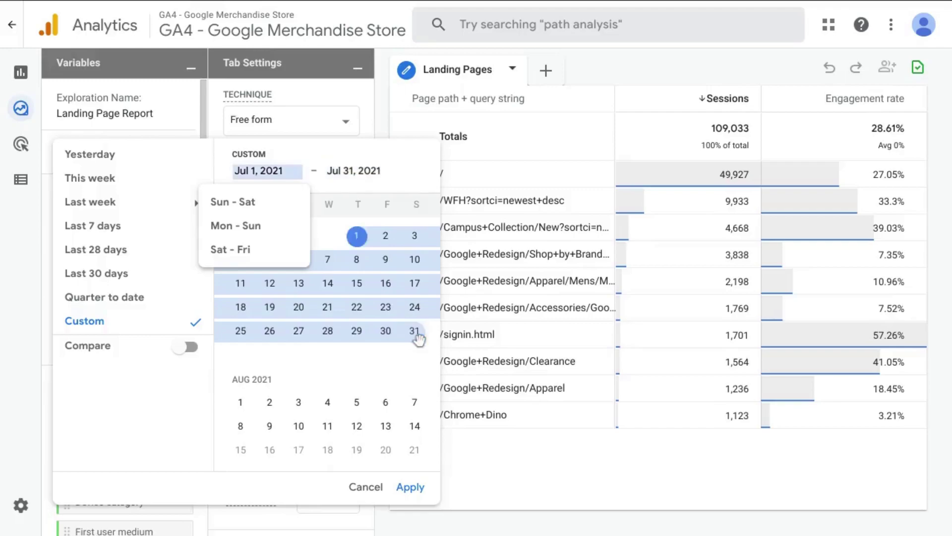
left_click(410, 487)
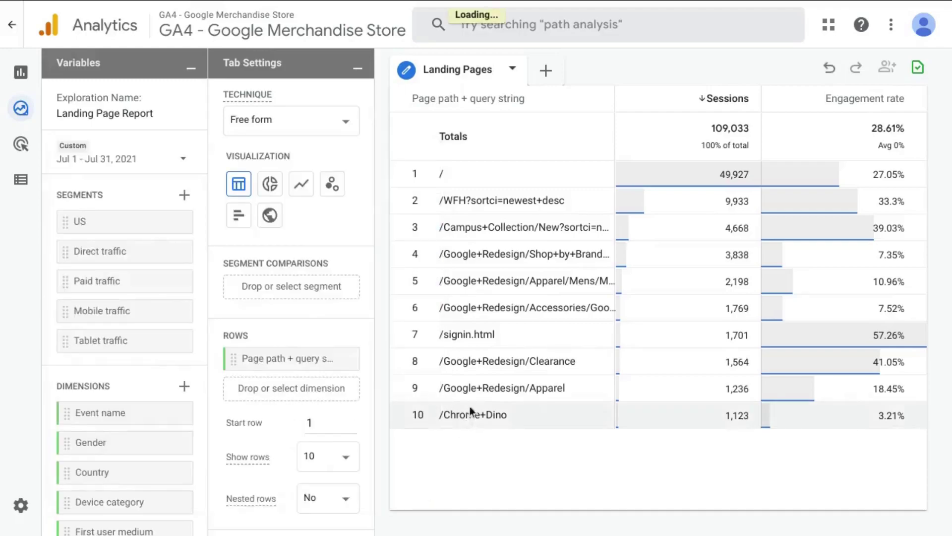